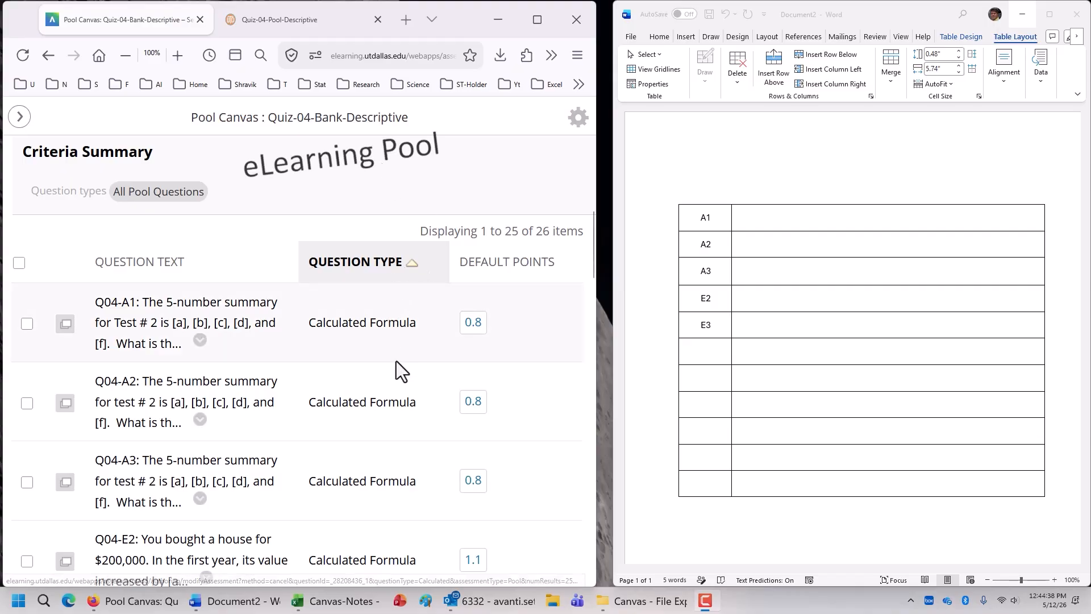
Look through the questions listed in the Quiz-04-Bank-Descriptive pool
scroll(408, 333, down, 8)
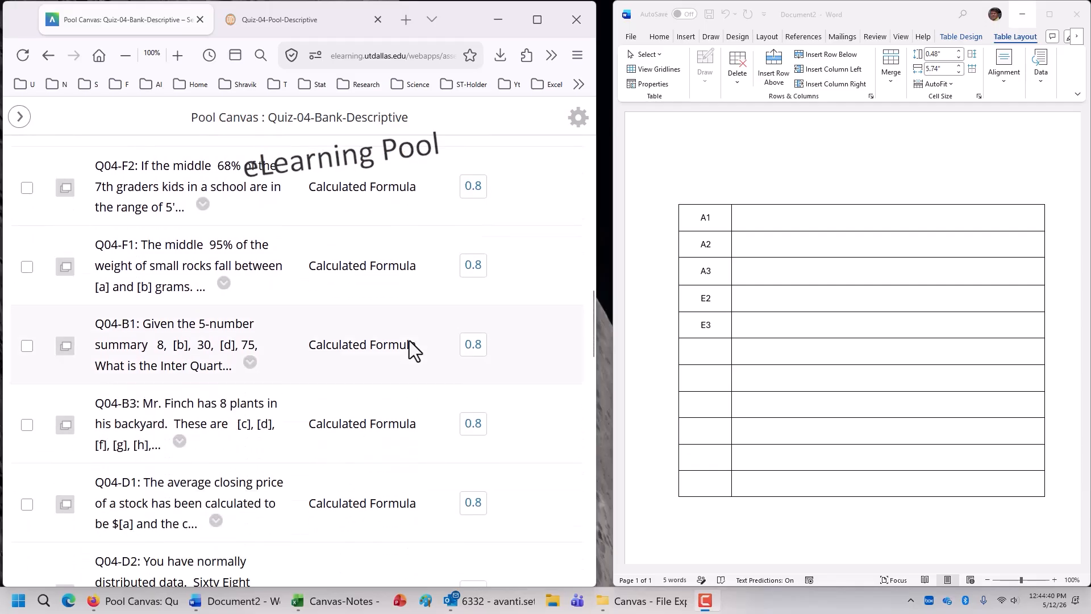
scroll(408, 341, down, 15)
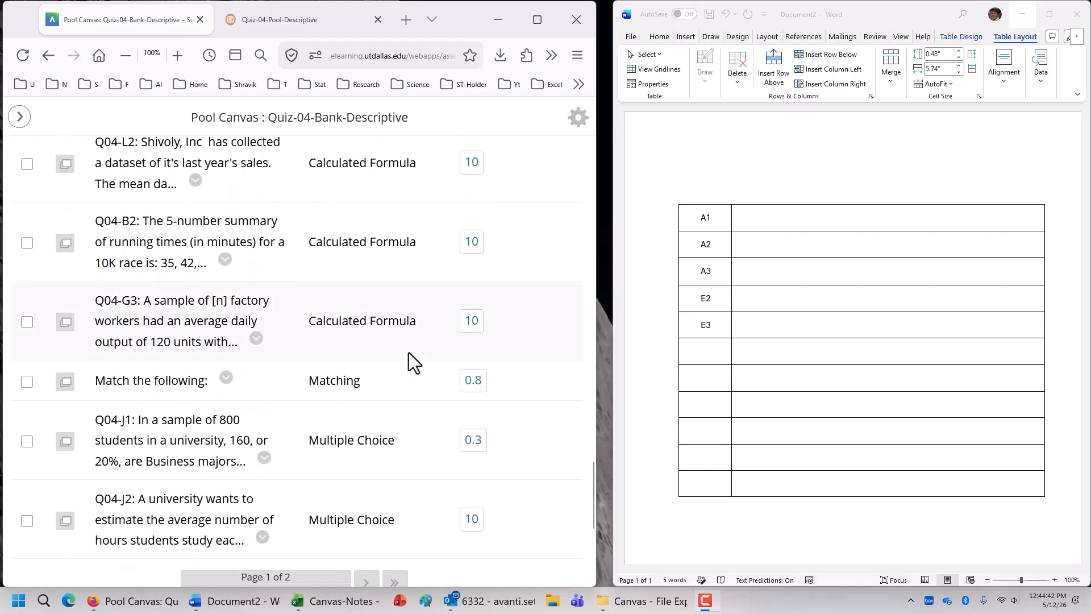
scroll(408, 352, down, 5)
scroll(408, 355, up, 15)
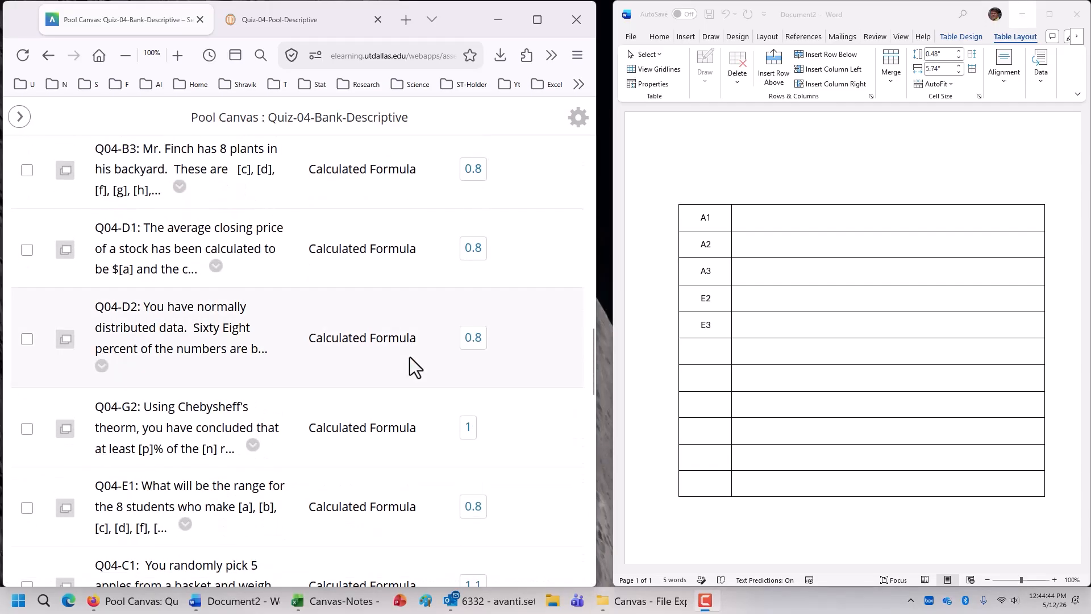
scroll(410, 358, up, 10)
scroll(410, 358, down, 5)
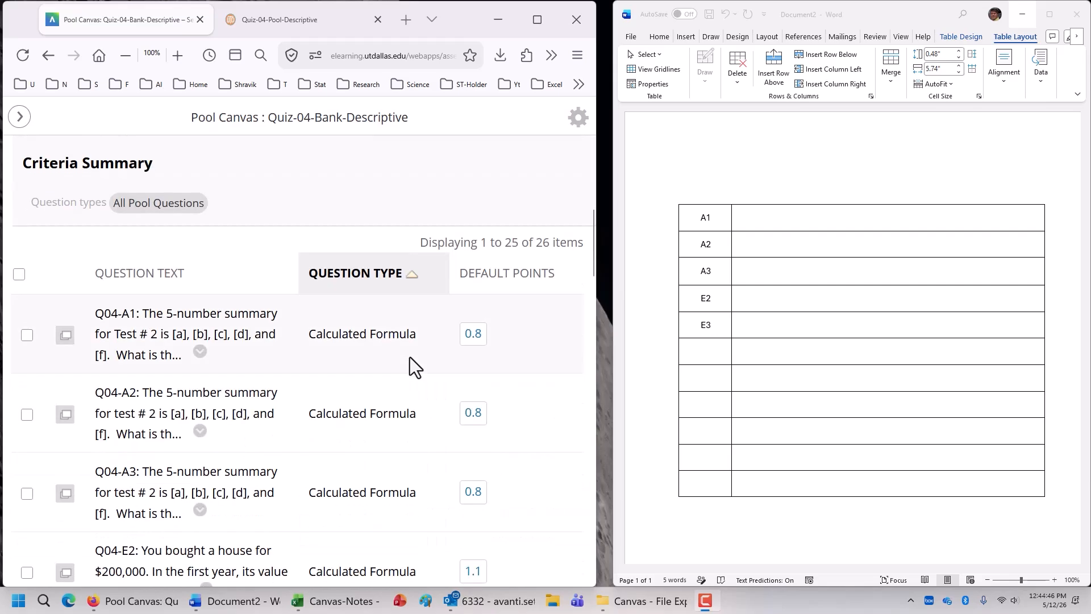
scroll(410, 357, down, 2)
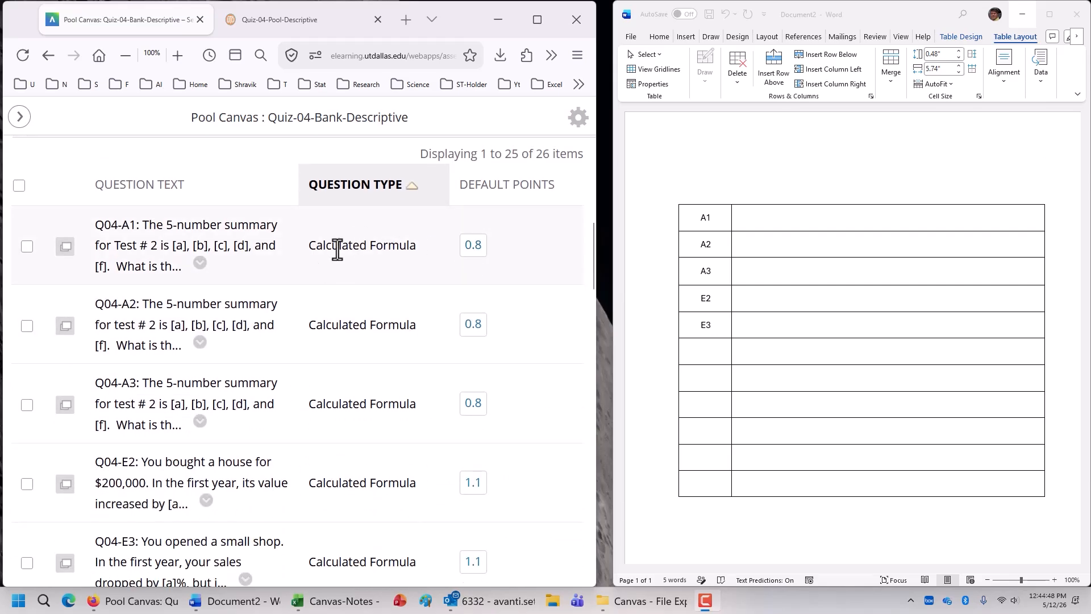
Open question Q04-A1 of the eLearning pool for editing and copy its whole answer formula
click(200, 265)
click(230, 179)
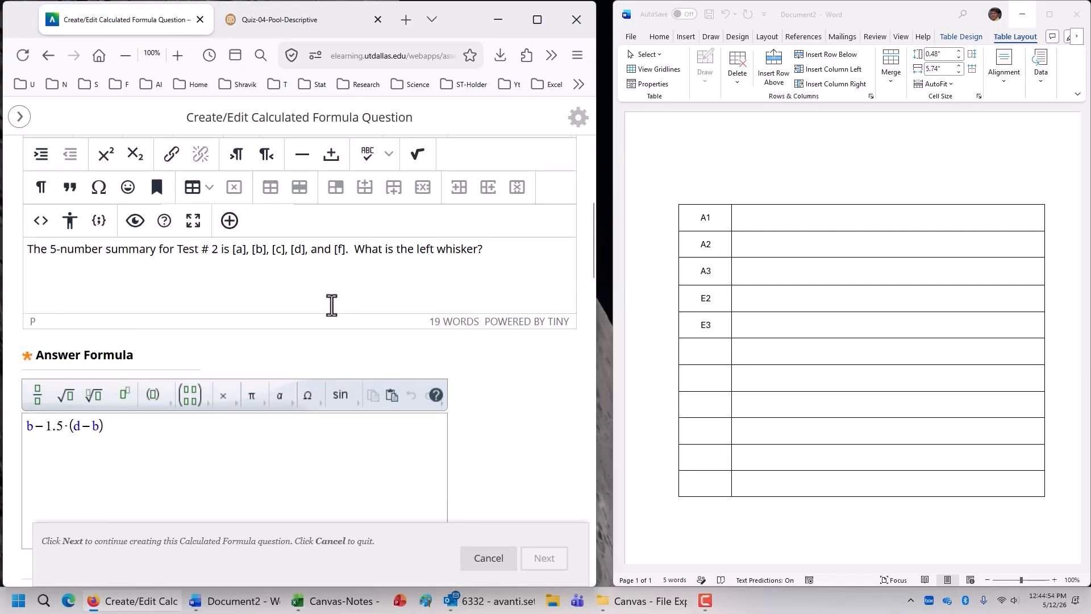
click(115, 379)
drag(117, 380, 3, 379)
key(ctrl+c)
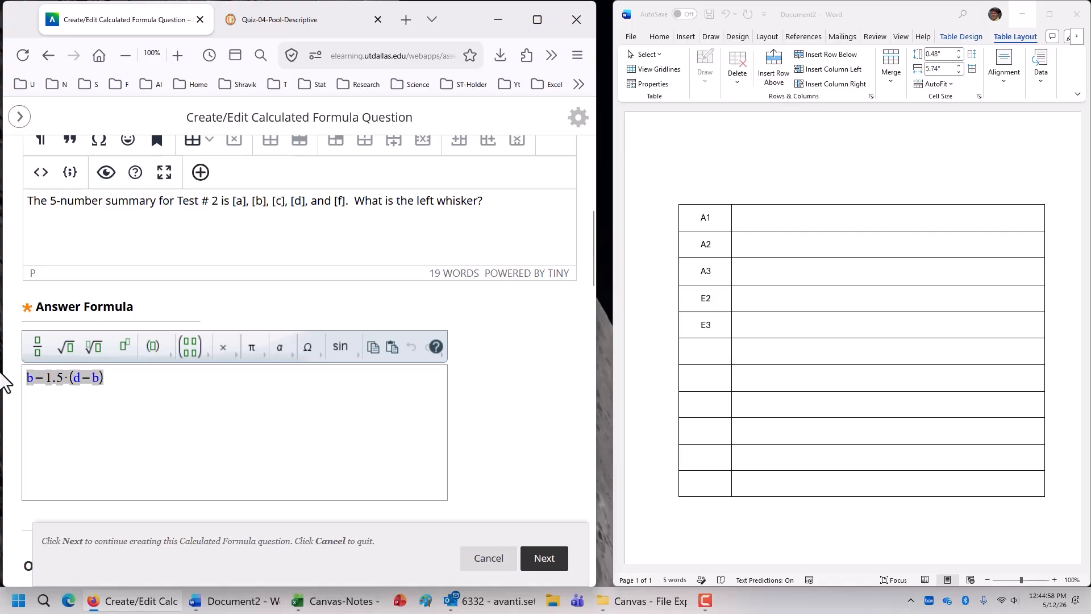
Paste the formula into row A1 of the Word table with an asterisk as multiplication sign, and cancel the eLearning question edit
click(809, 222)
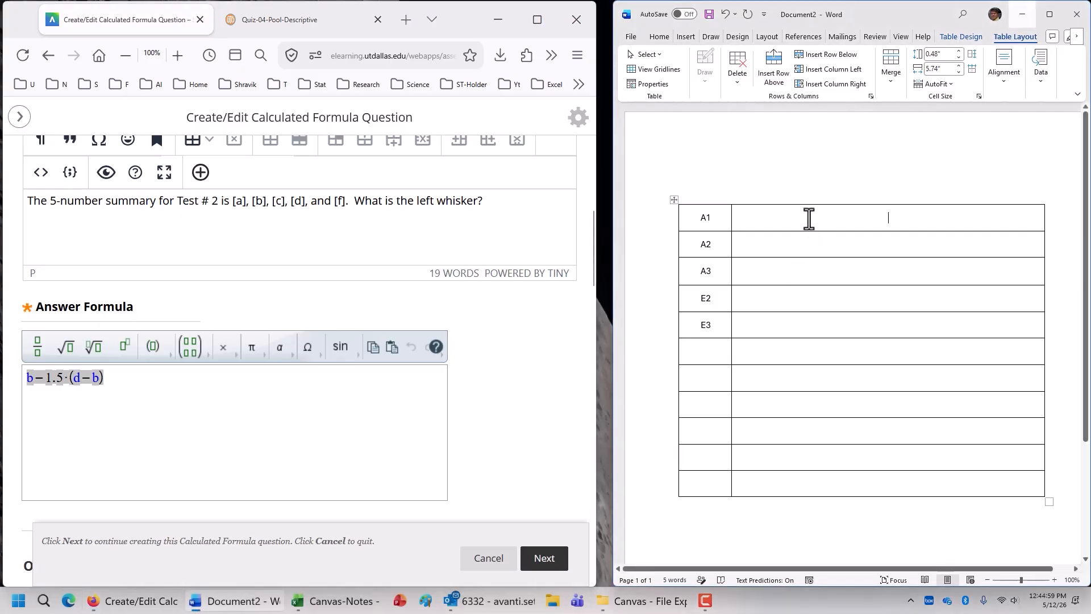
key(ctrl+v)
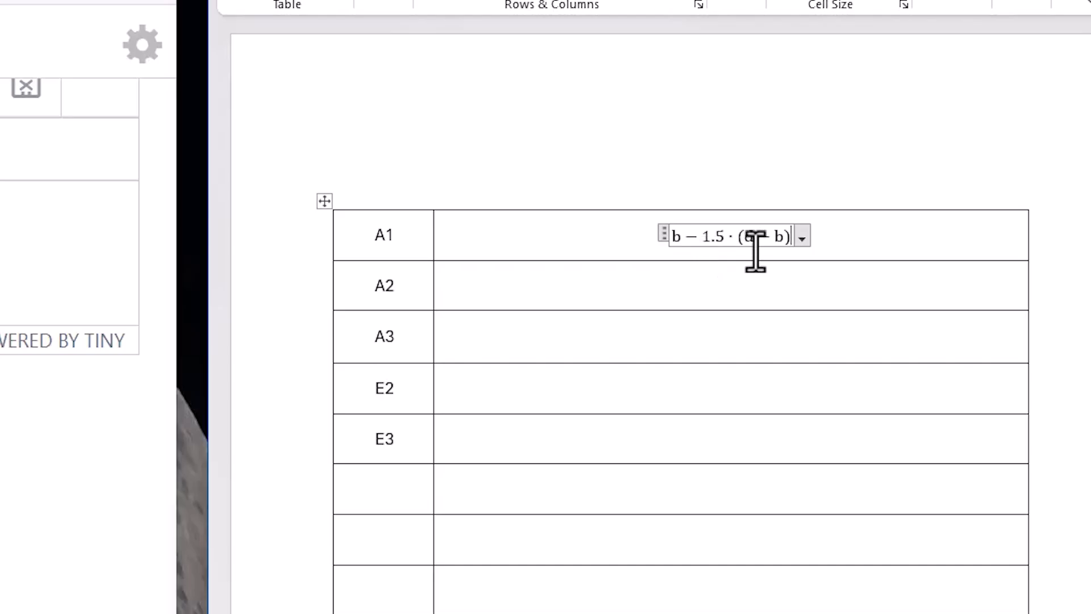
click(735, 237)
key(BackSpace)
text(*)
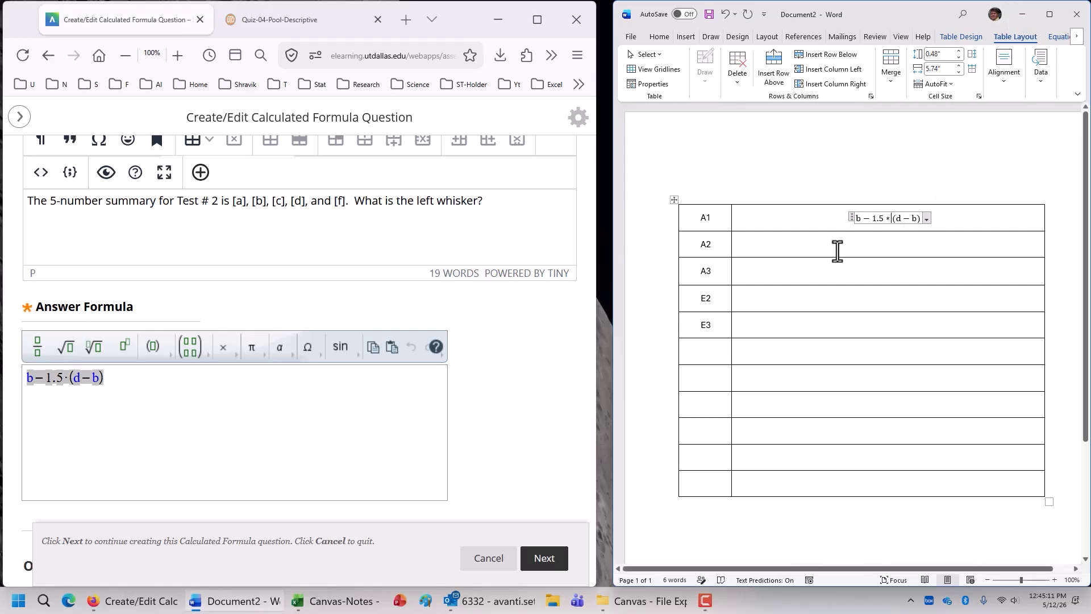
click(620, 293)
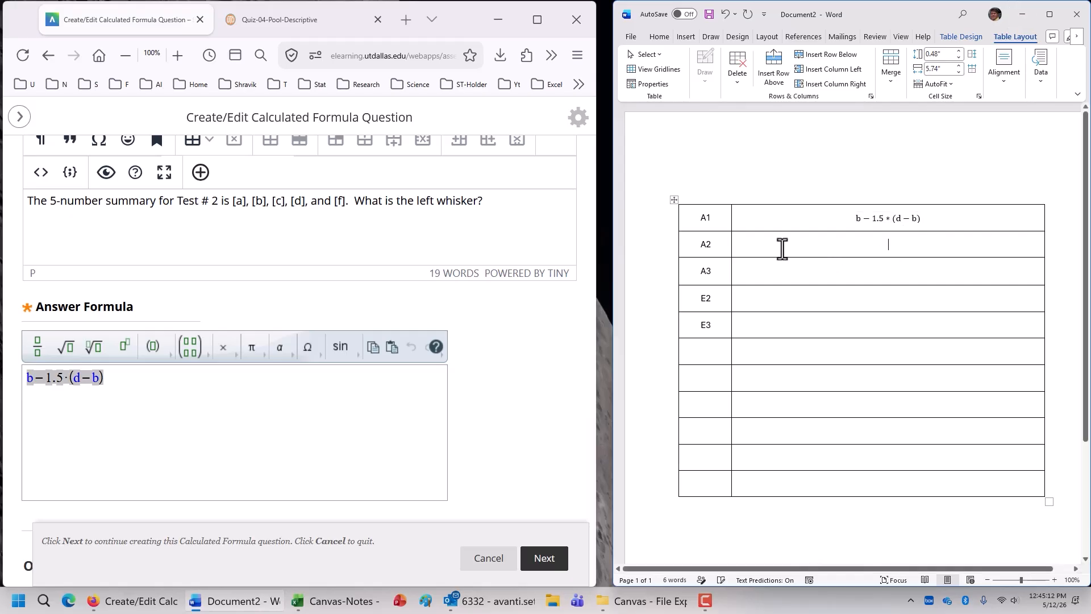
click(484, 562)
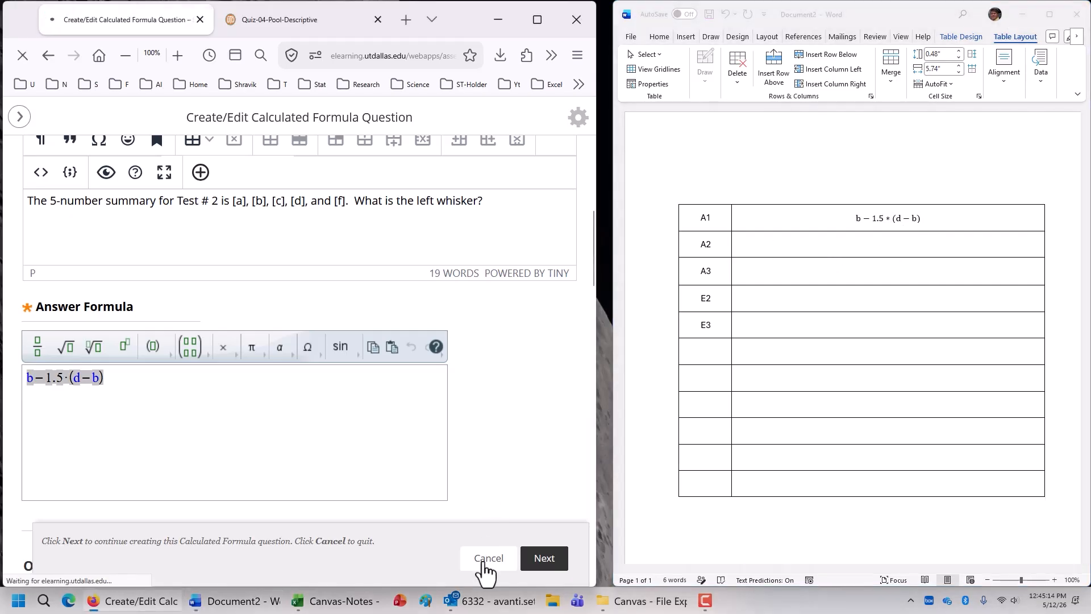
Open question Q04-E2 of the eLearning pool for editing and select its whole answer formula for copying
scroll(406, 296, down, 10)
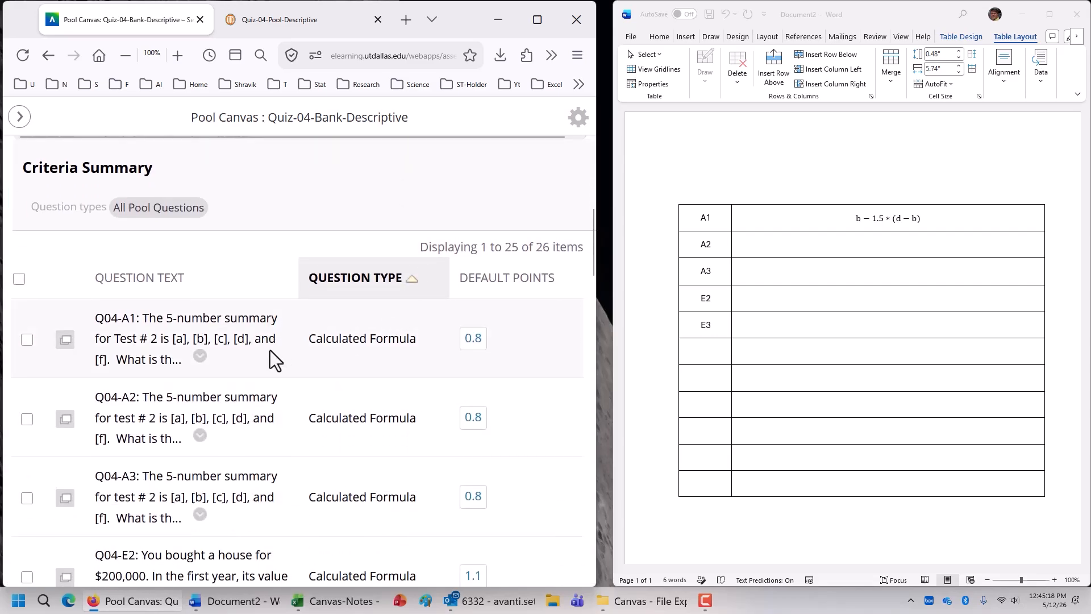
scroll(341, 386, down, 2)
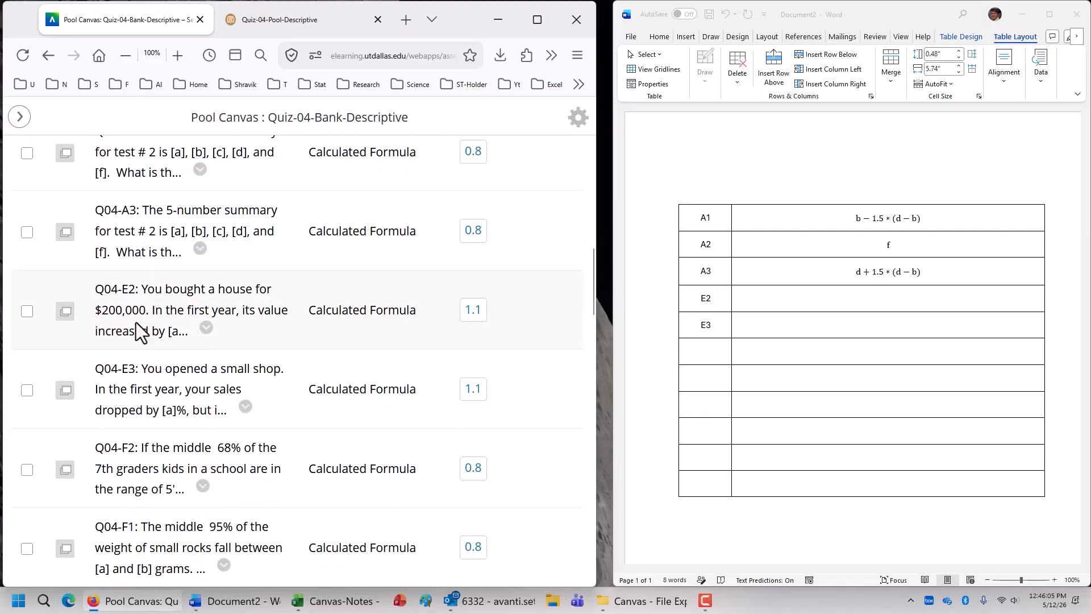
click(206, 327)
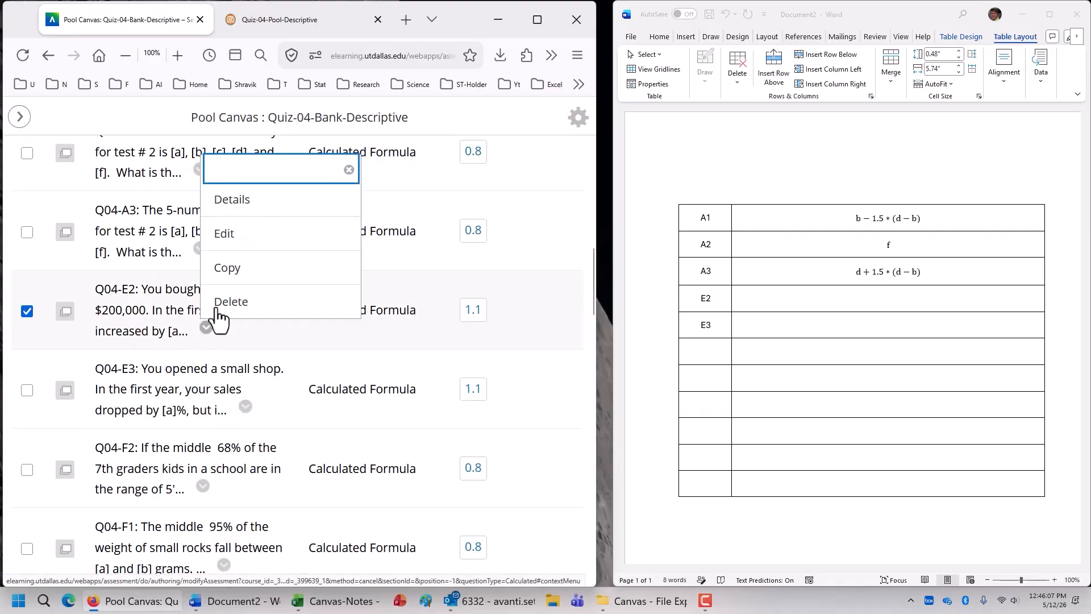
click(236, 234)
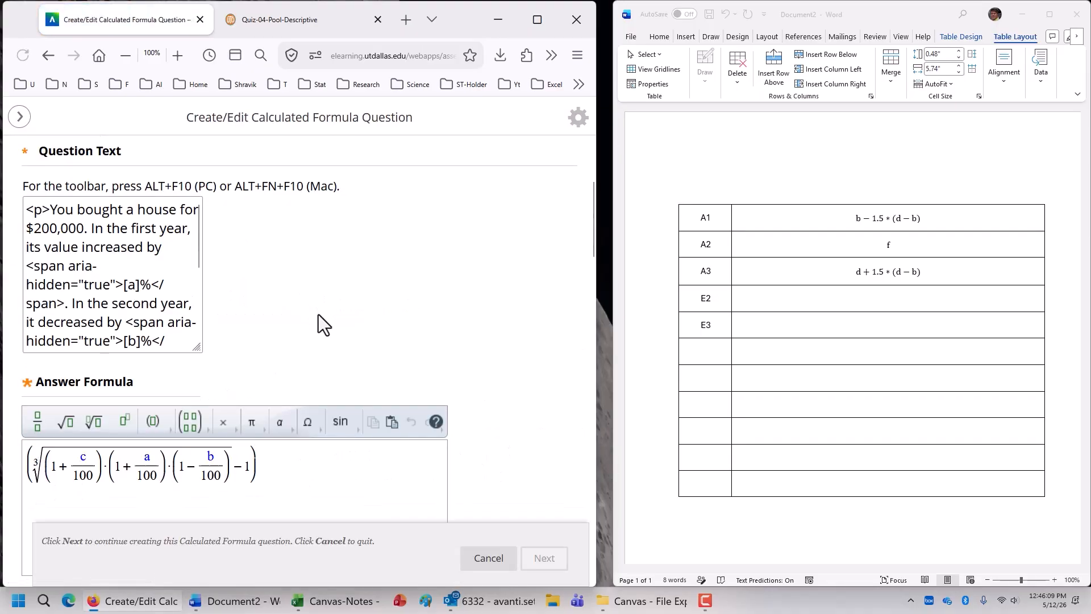
scroll(325, 387, down, 2)
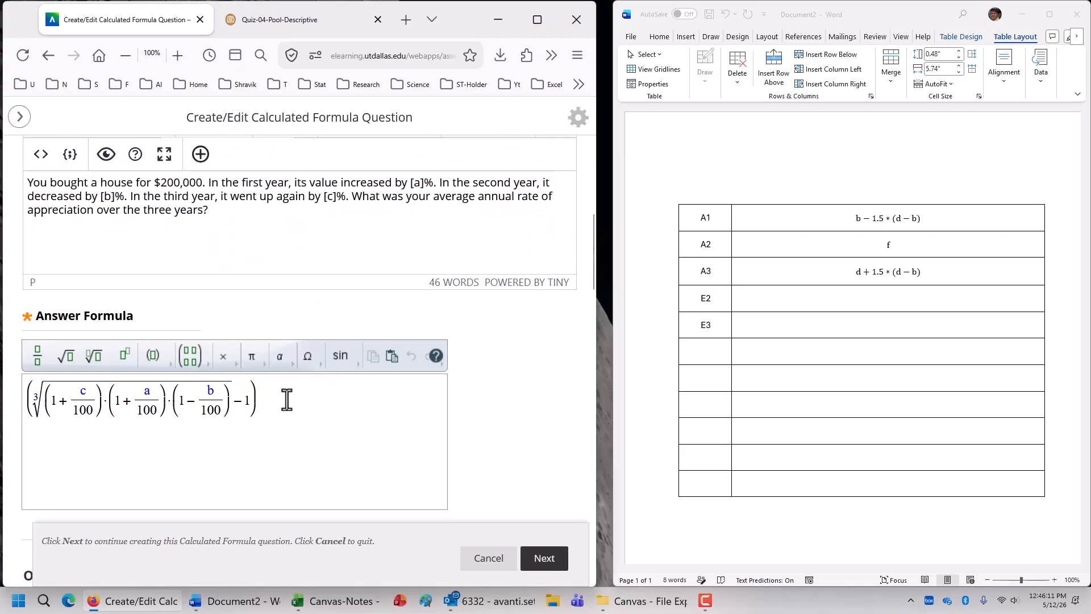
drag(284, 397, 29, 397)
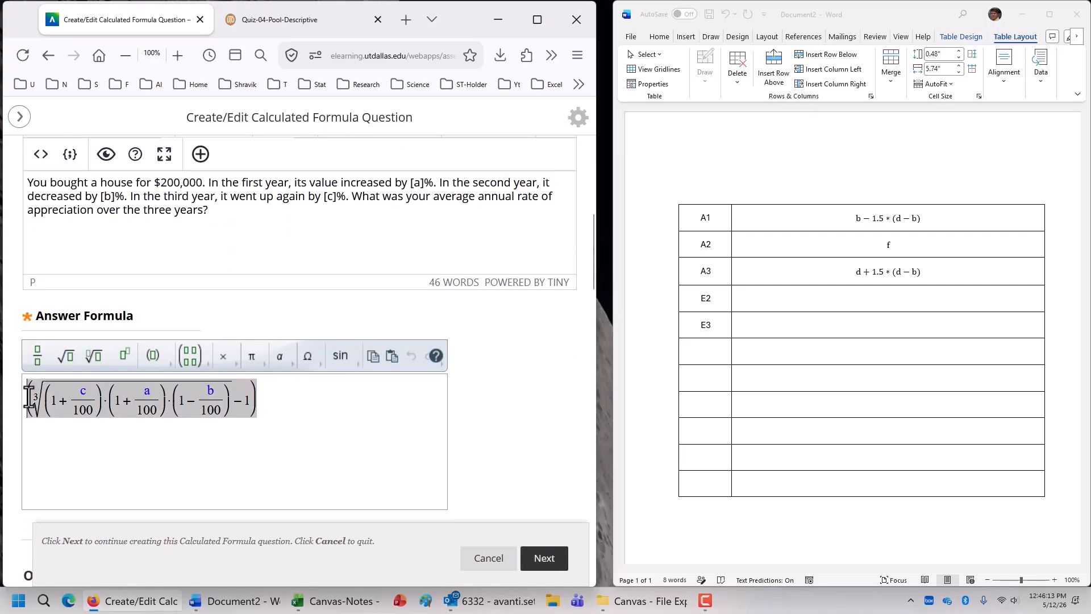
Paste the cube-root formula into row E2 of the Word table and replace its multiplication dots with asterisks
click(823, 299)
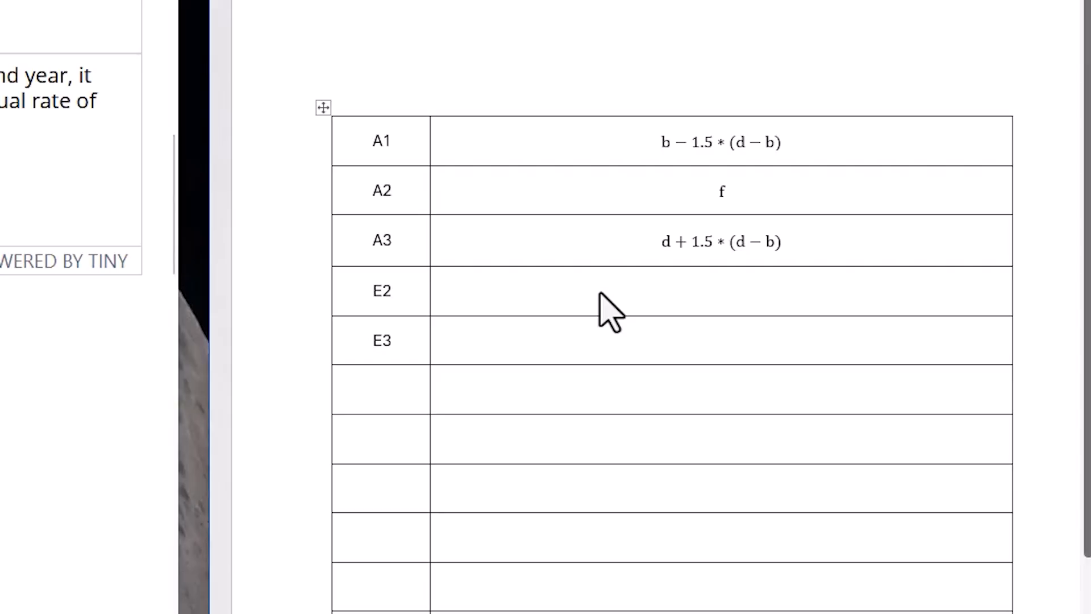
key(ctrl+v)
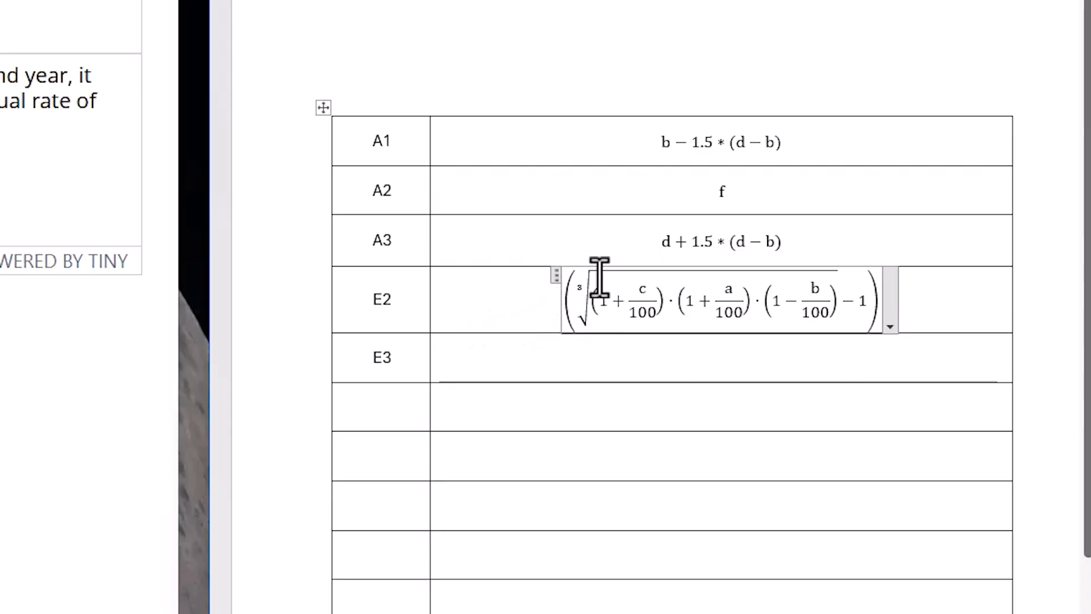
double_click(669, 305)
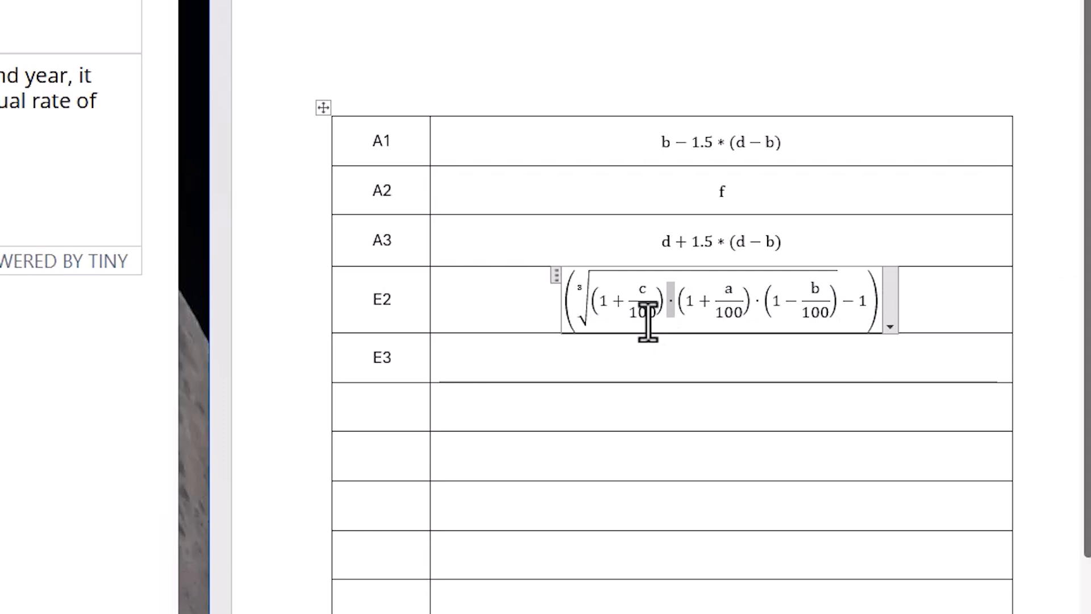
text(*)
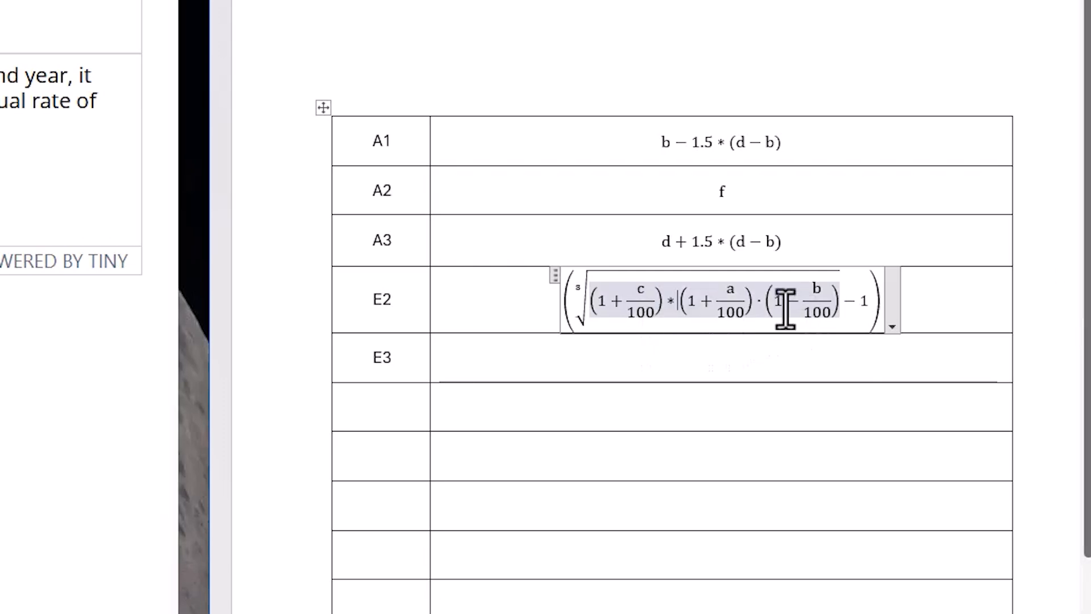
double_click(759, 300)
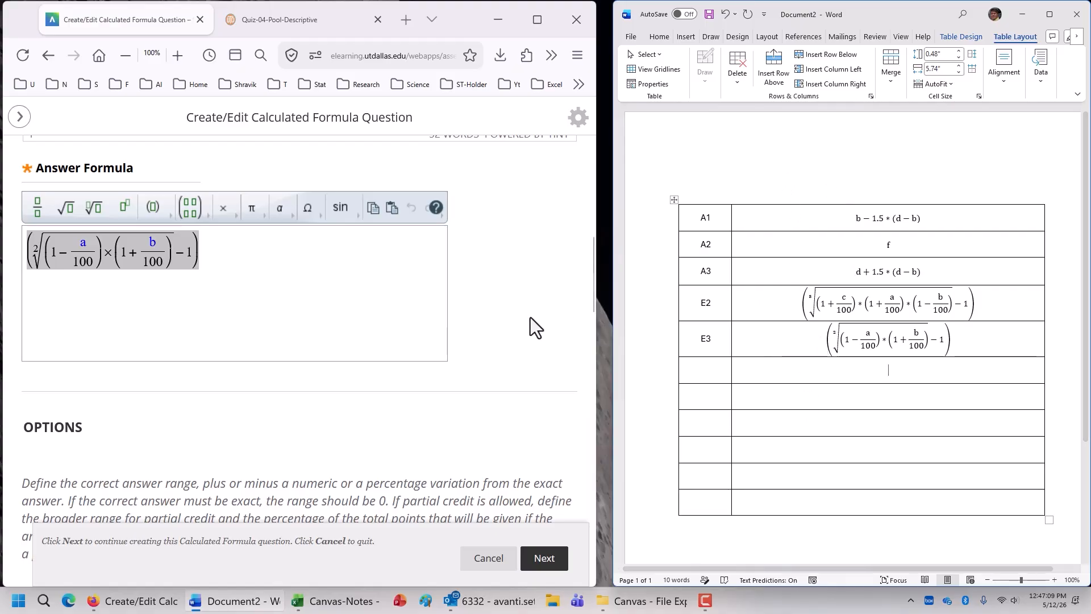
Edit question Q04-A1 in the Canvas bank Quiz-04-Pool-Descriptive and delete the MathML code from its formula definition
scroll(510, 287, up, 1)
scroll(508, 278, up, 12)
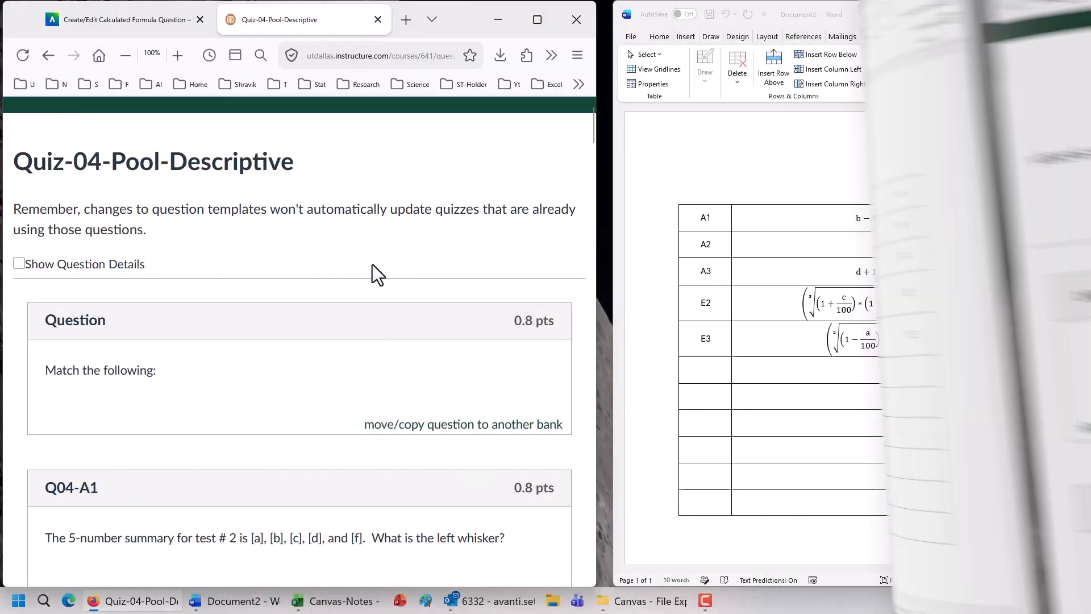
scroll(373, 268, down, 3)
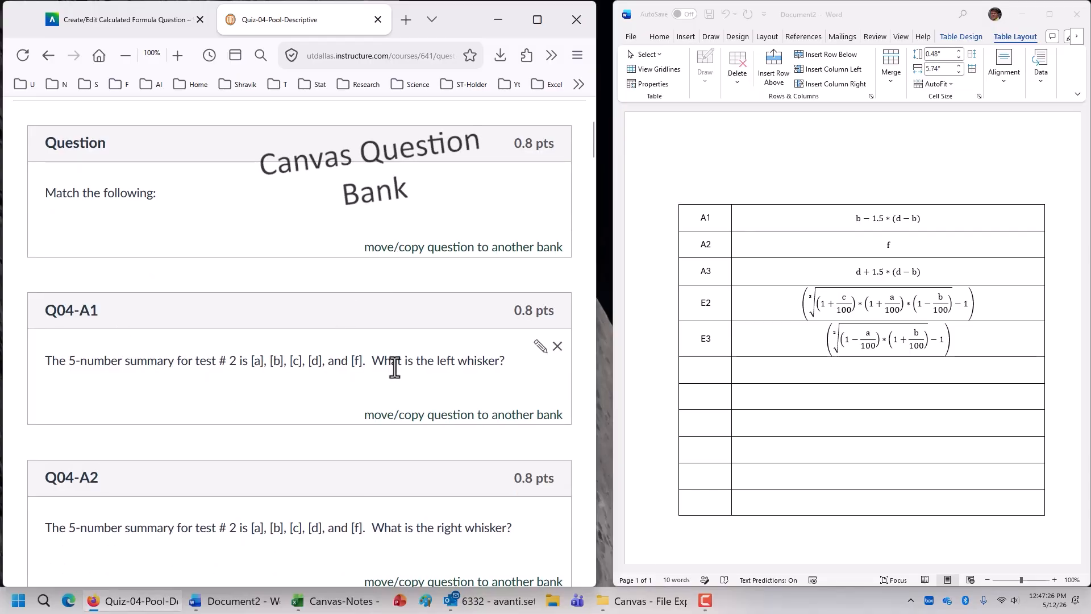
click(541, 347)
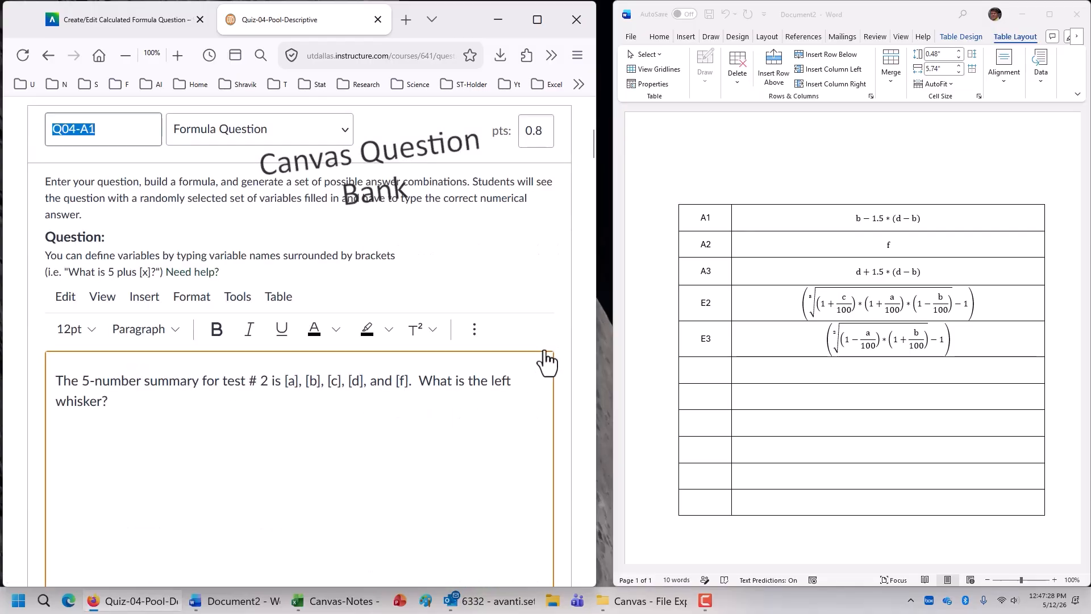
scroll(464, 373, down, 10)
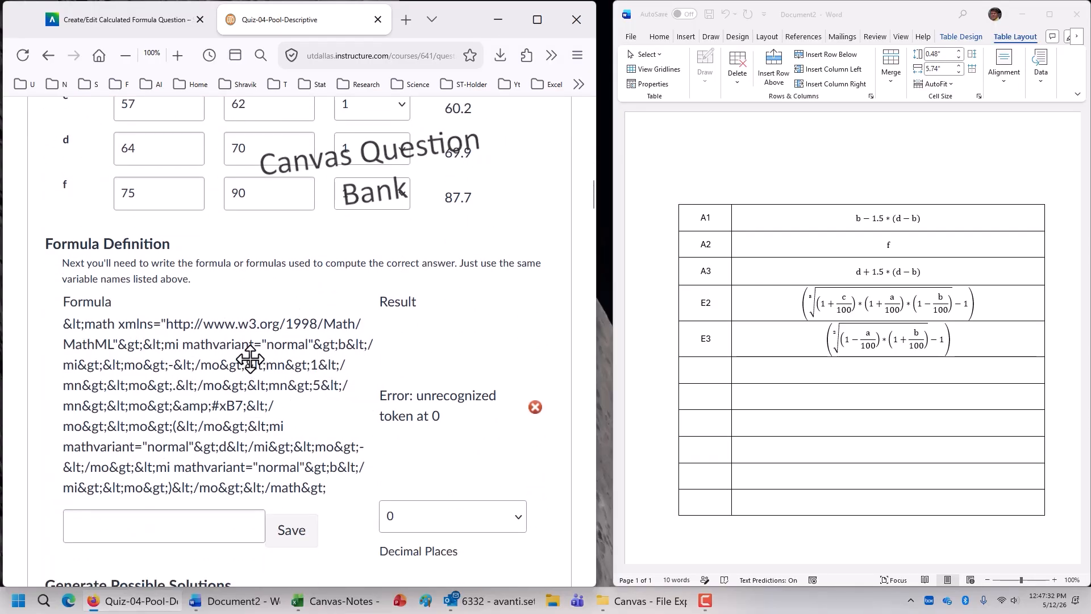
click(535, 408)
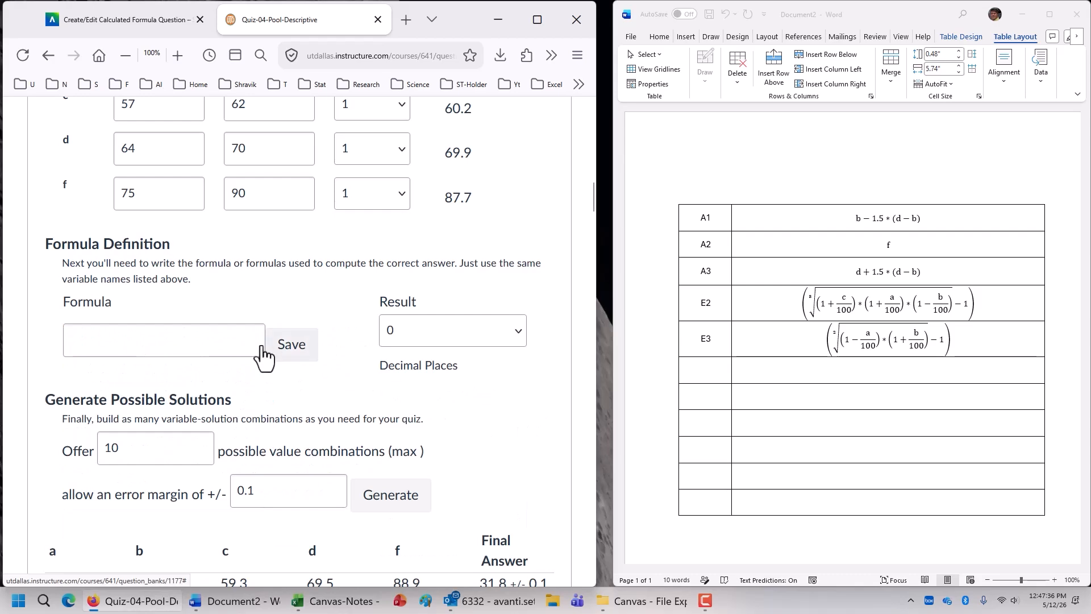
Enter the formula b-1.5*(d-b) from row A1 of the Word table in the formula definition and save it
click(215, 335)
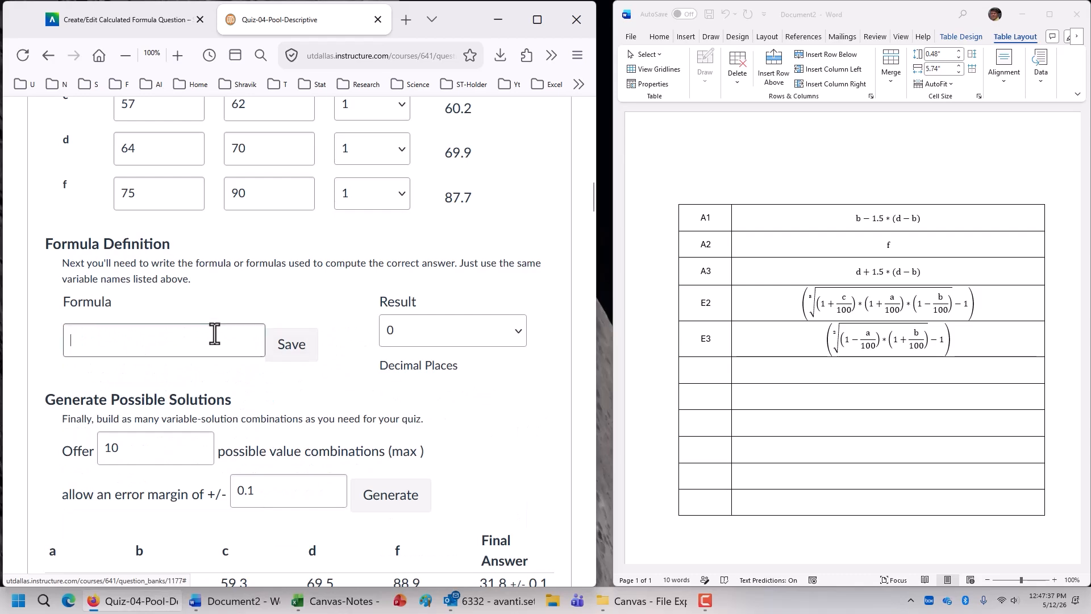
click(943, 226)
drag(934, 218, 842, 220)
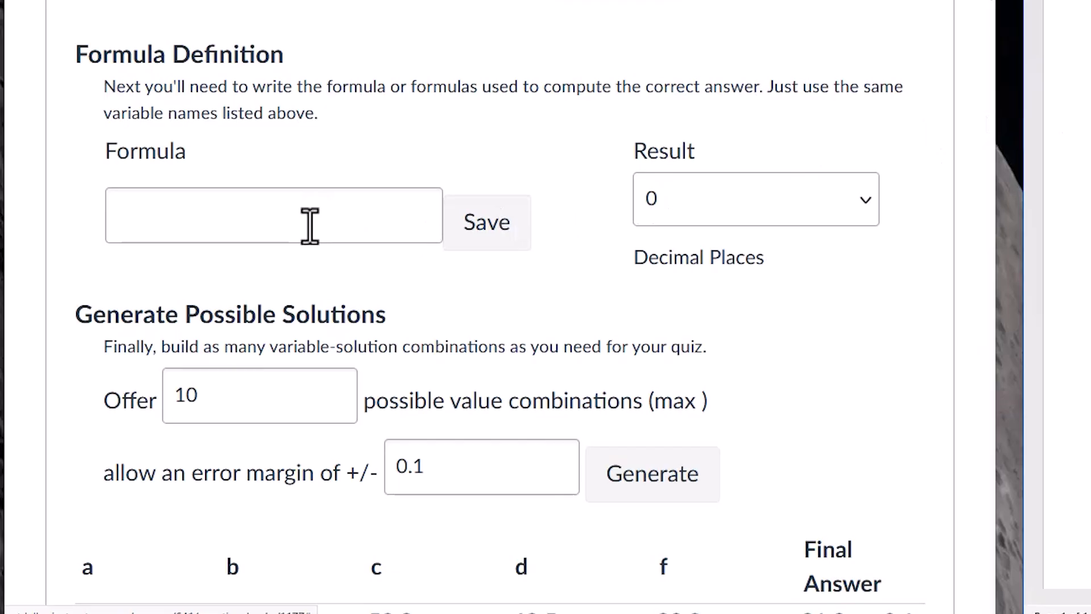
click(185, 347)
text(b-1.5*(d-b))
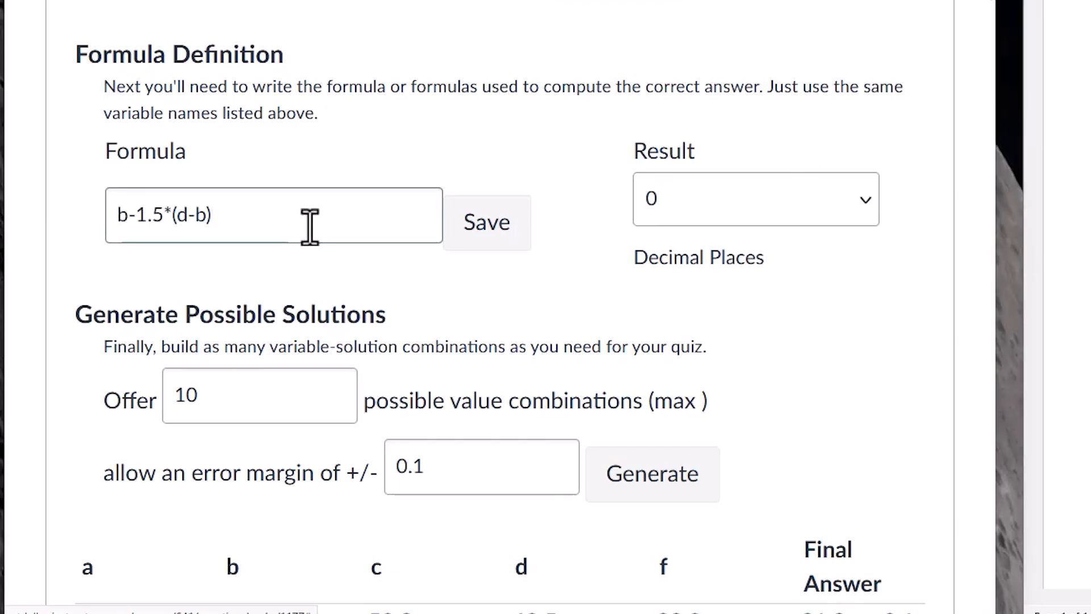
click(485, 227)
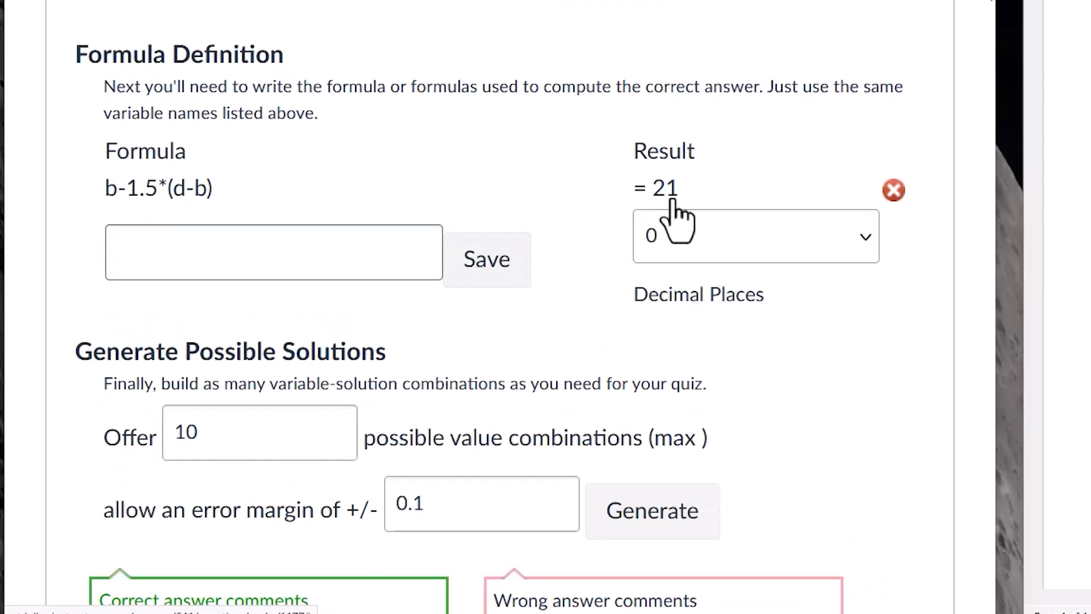
Set the decimal places of the Q04-A1 formula result to 4
mouse_move(678, 219)
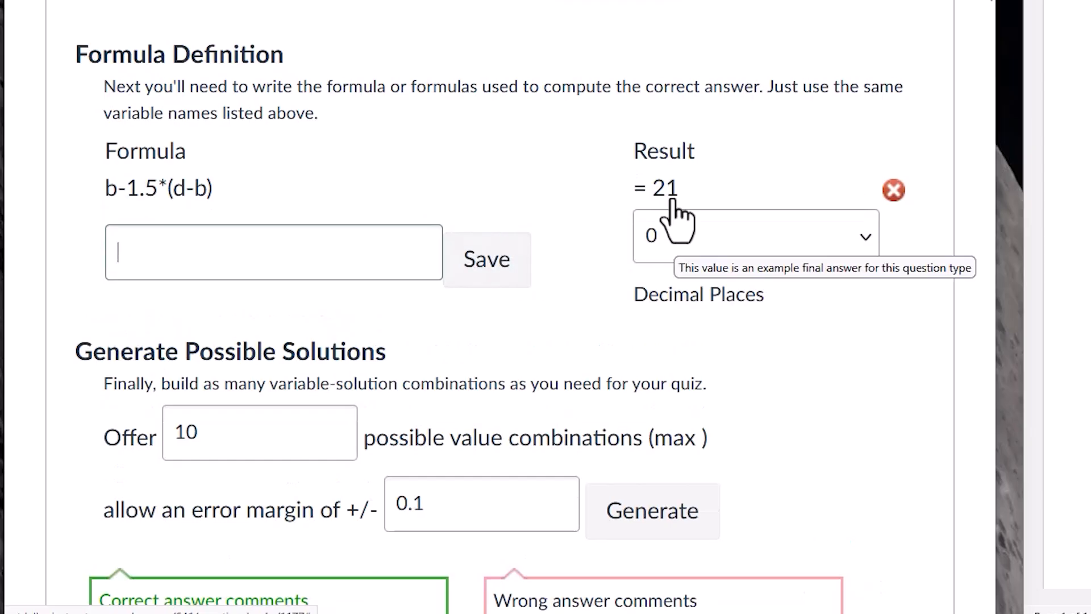
click(866, 239)
click(704, 440)
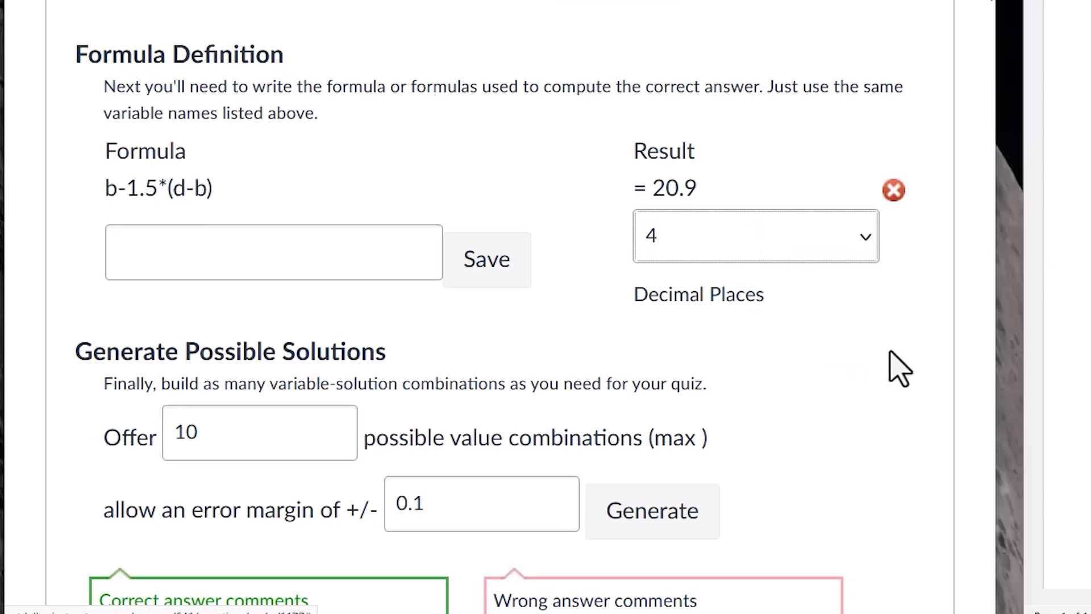
scroll(898, 368, down, 10)
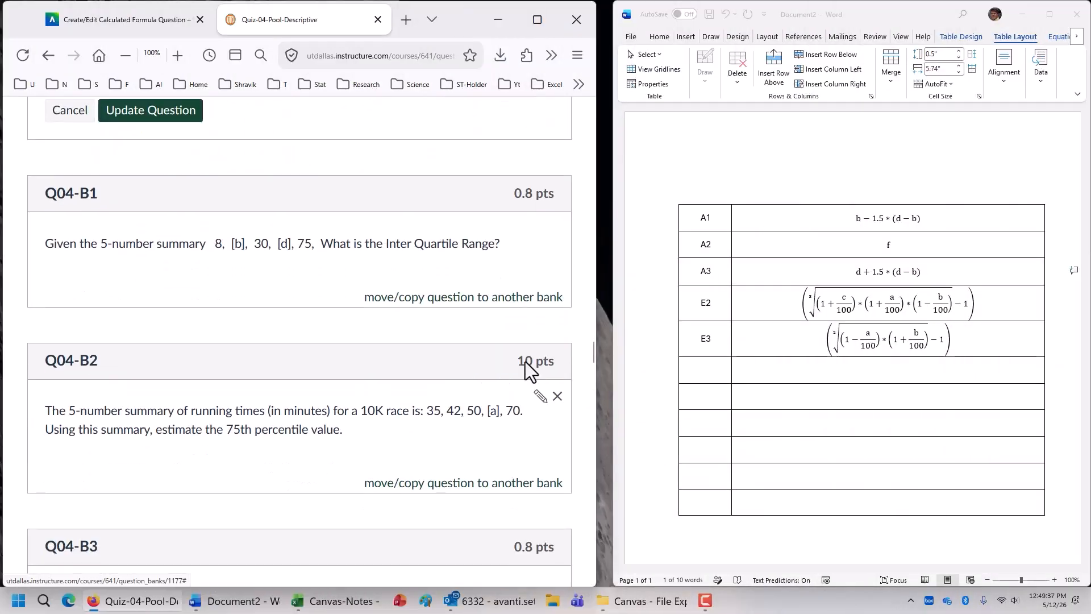
Open question Q04-E2 about the house's average annual appreciation for editing in the Canvas bank
scroll(440, 390, down, 12)
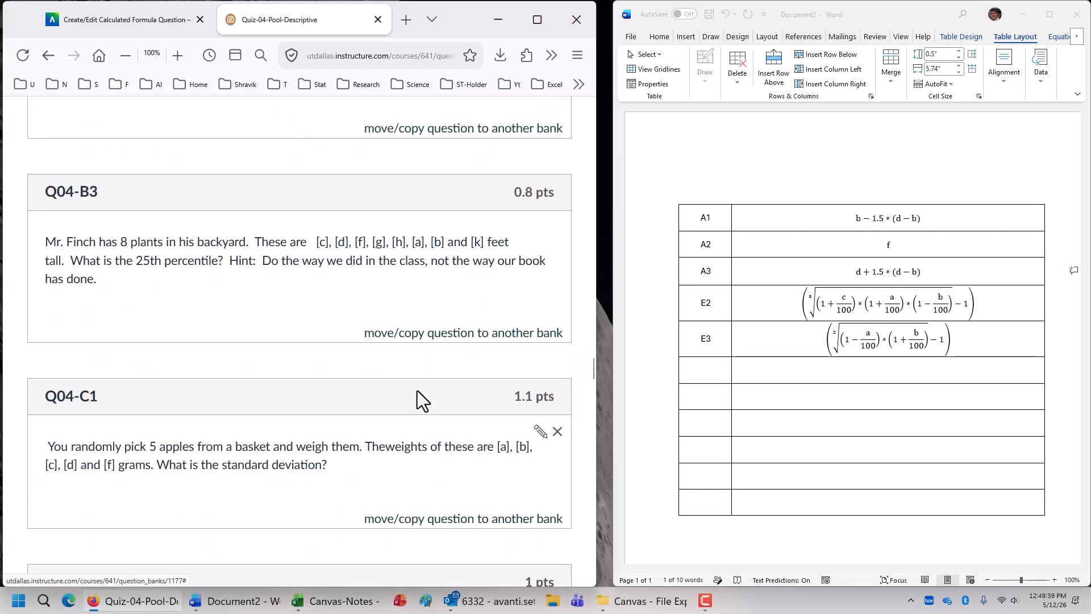
scroll(408, 411, down, 6)
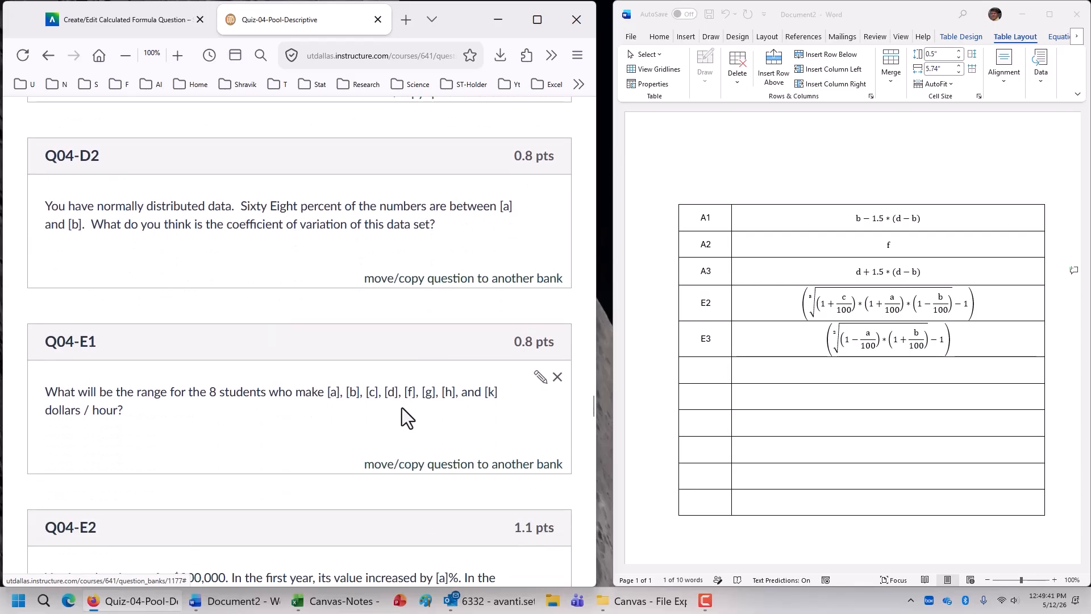
scroll(401, 408, down, 2)
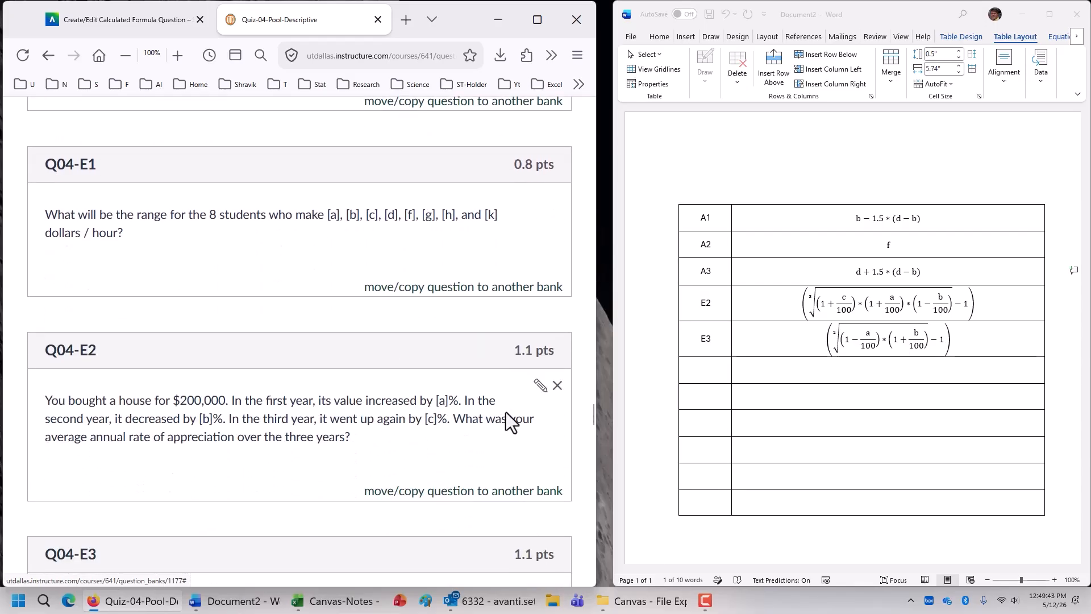
click(539, 385)
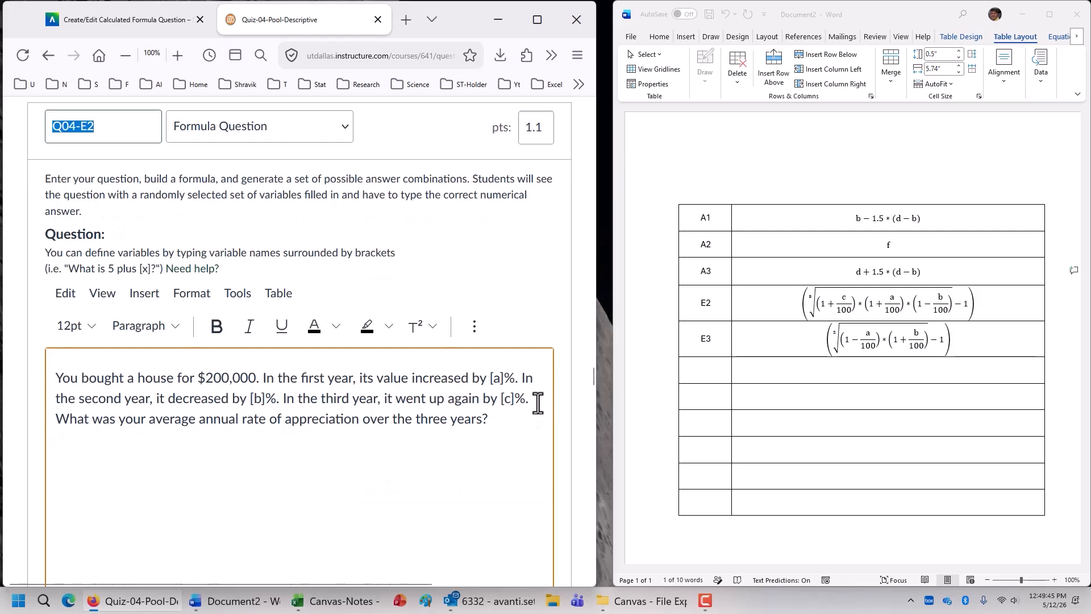
Delete the MathML code from the formula definition of question Q04-E2
scroll(515, 431, down, 3)
scroll(490, 452, down, 5)
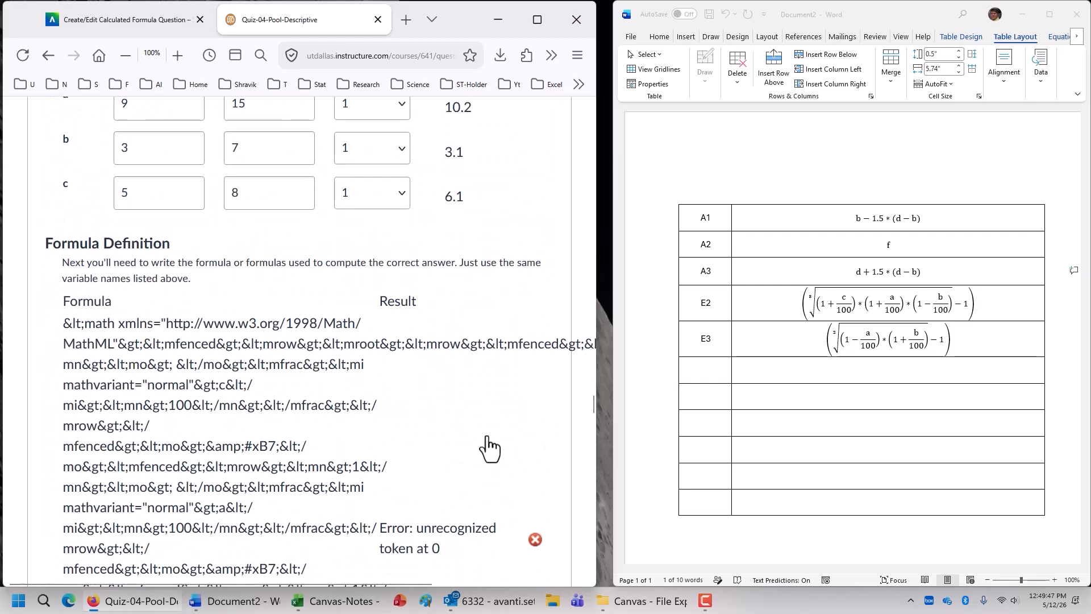
scroll(487, 437, up, 5)
scroll(484, 423, down, 6)
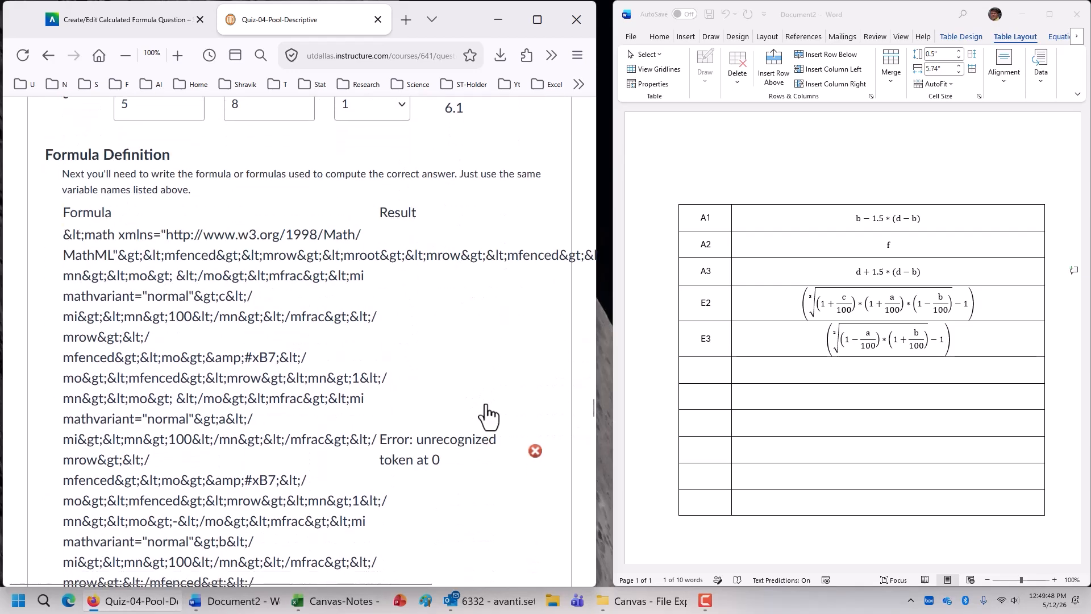
click(536, 453)
scroll(482, 414, down, 4)
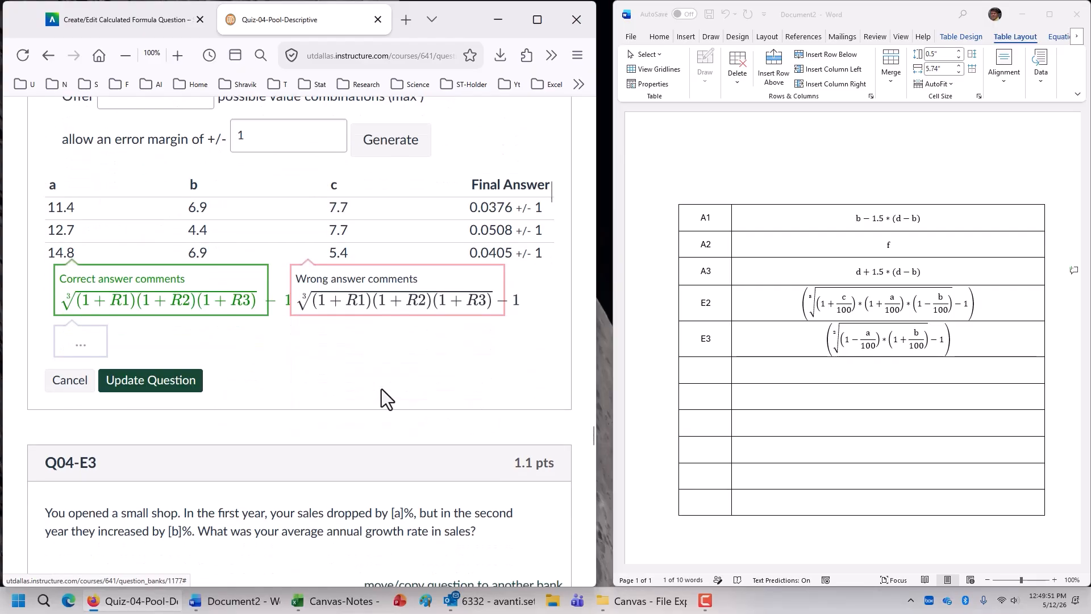
Copy the cube-root formula from row E2 of the Word table into the empty formula definition of Q04-E2 in Canvas
scroll(356, 378, up, 3)
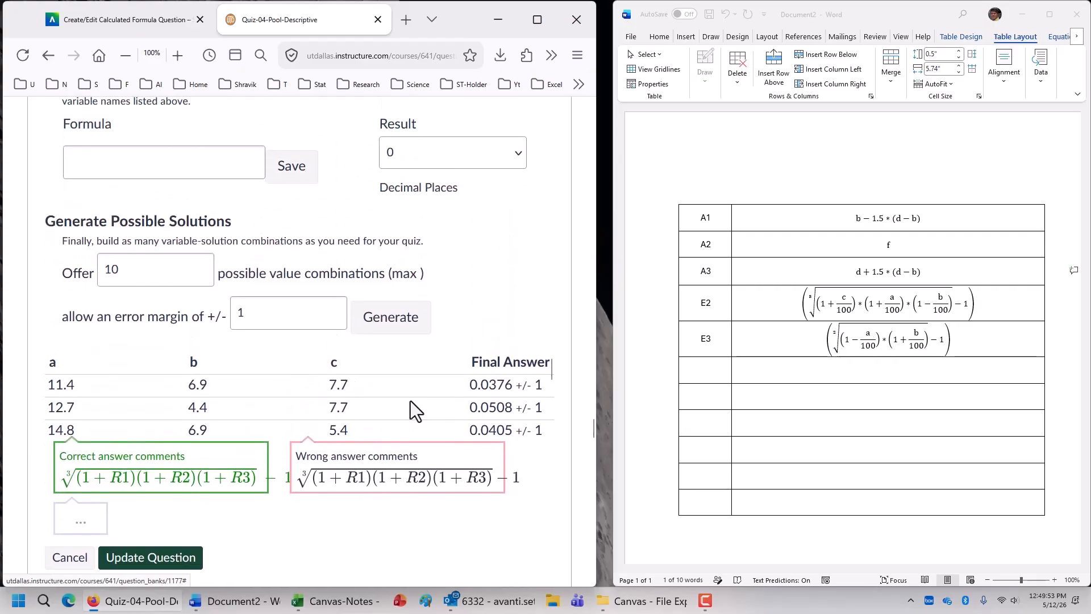
click(889, 305)
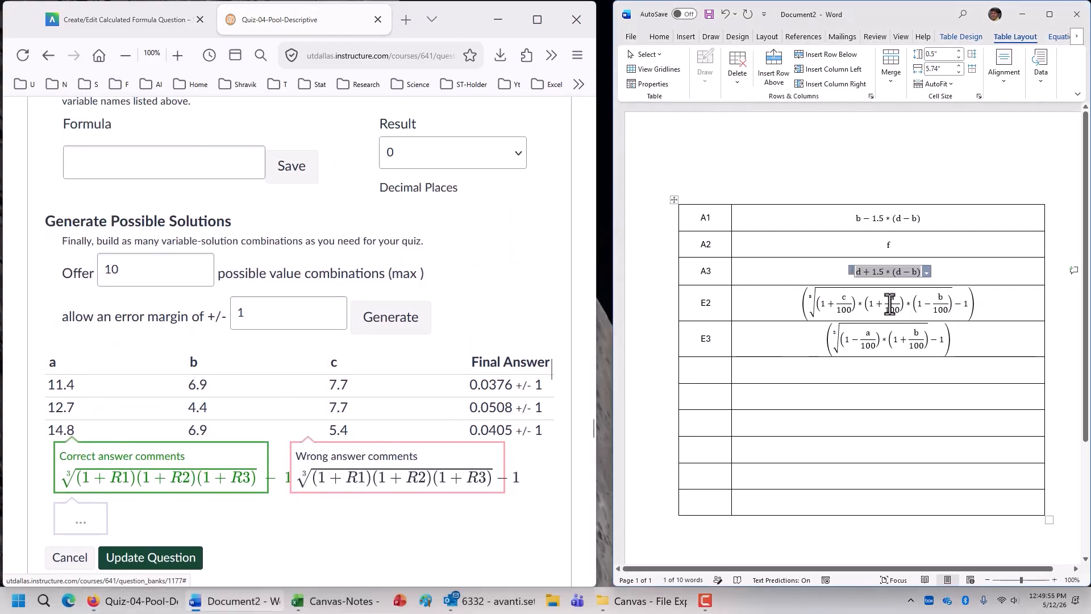
drag(990, 305, 813, 307)
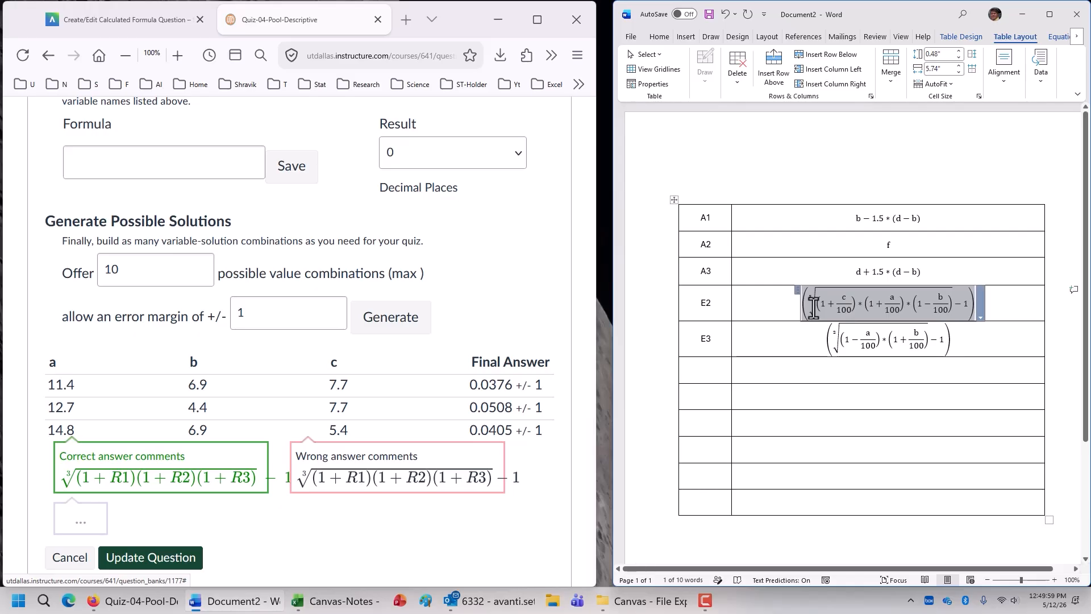
scroll(409, 438, down, 3)
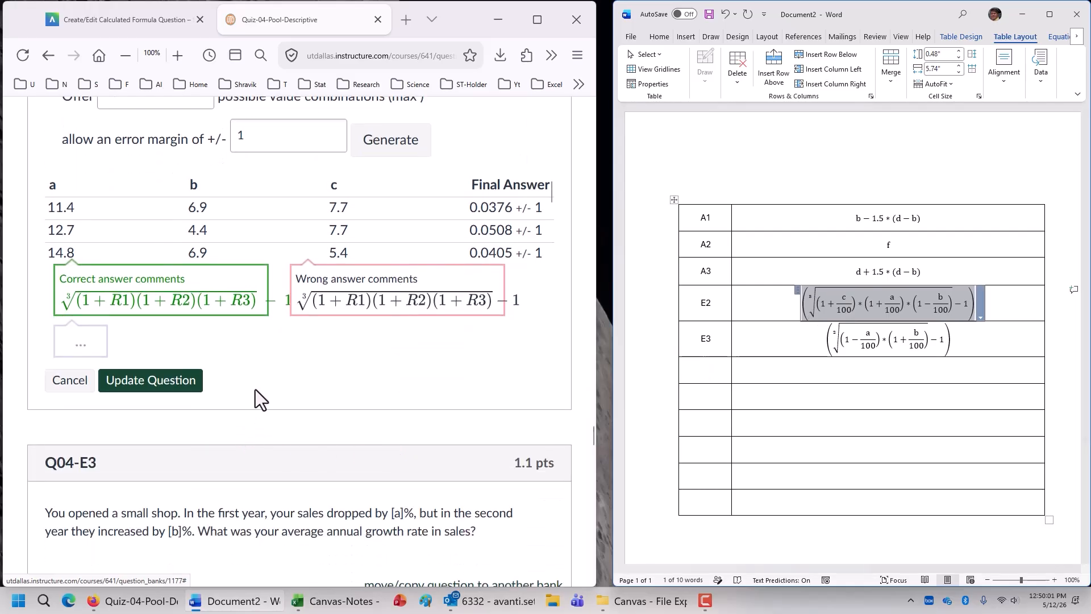
scroll(256, 389, up, 2)
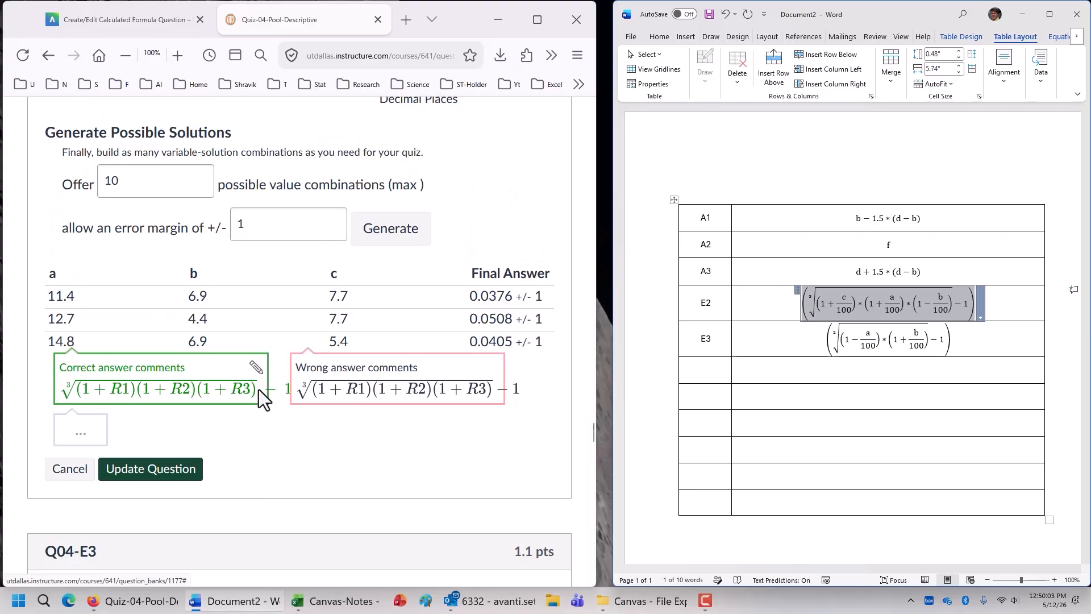
scroll(258, 389, up, 3)
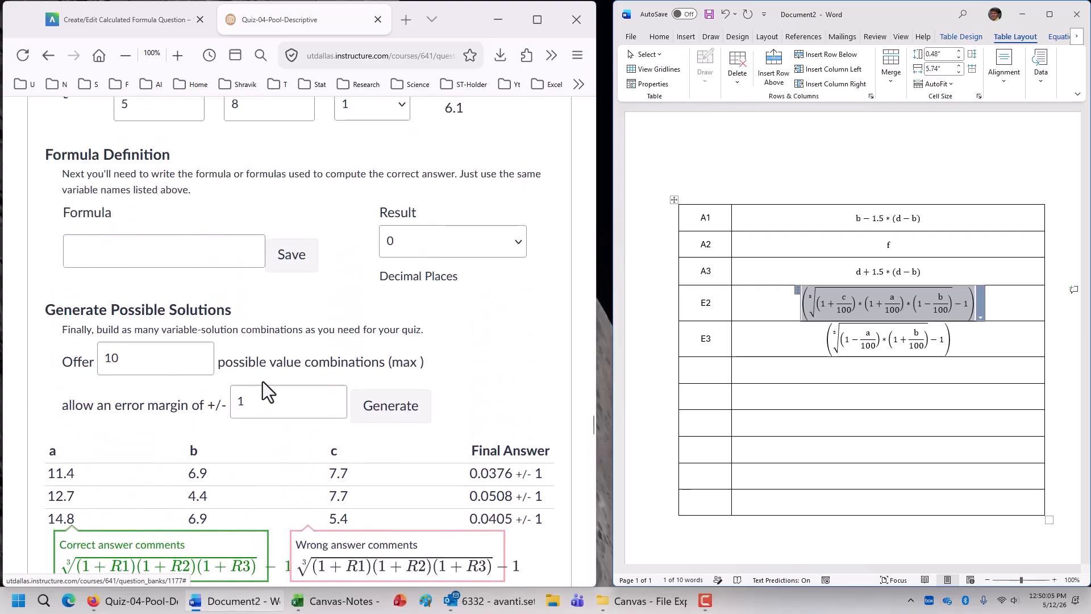
scroll(262, 380, up, 2)
click(216, 341)
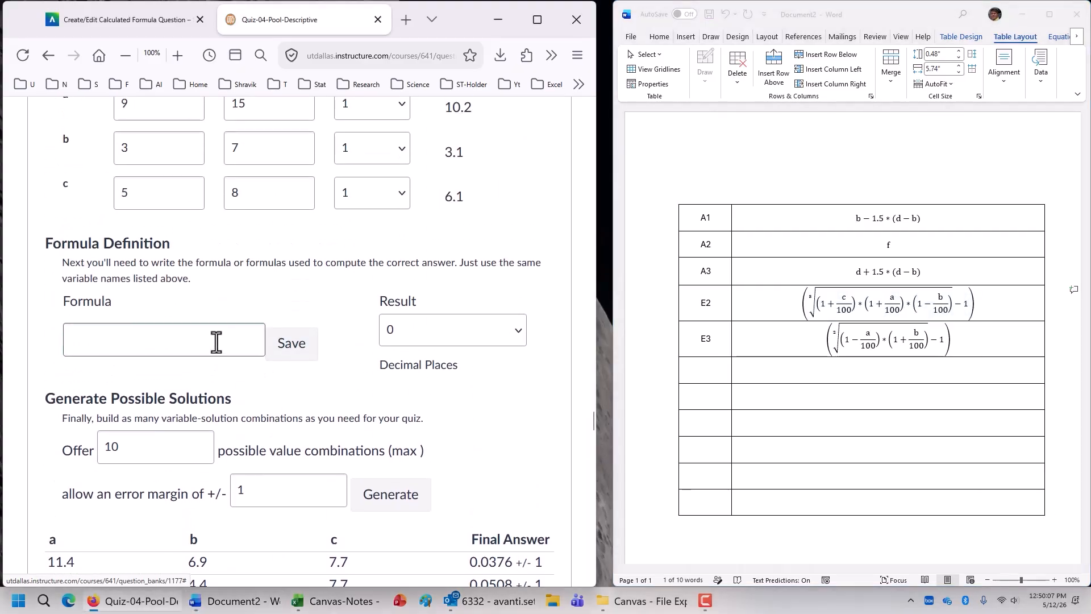
key(ctrl+v)
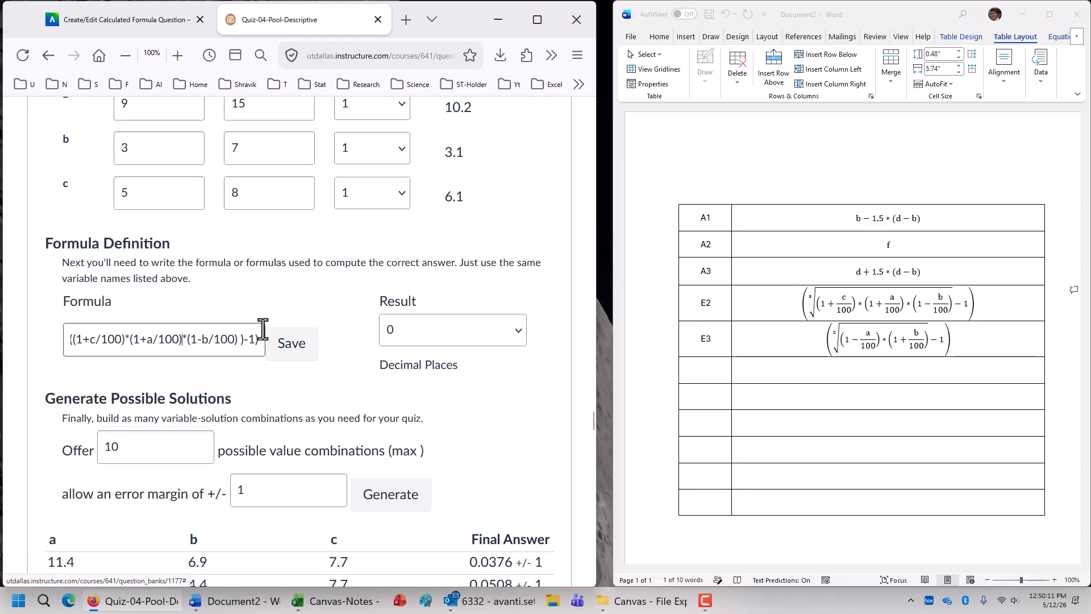
Remove the cube-root sign from the start of the pasted Q04-E2 formula, keeping the opening parenthesis before it
key(Left)
key(Left)
key(Left)
key(Left)
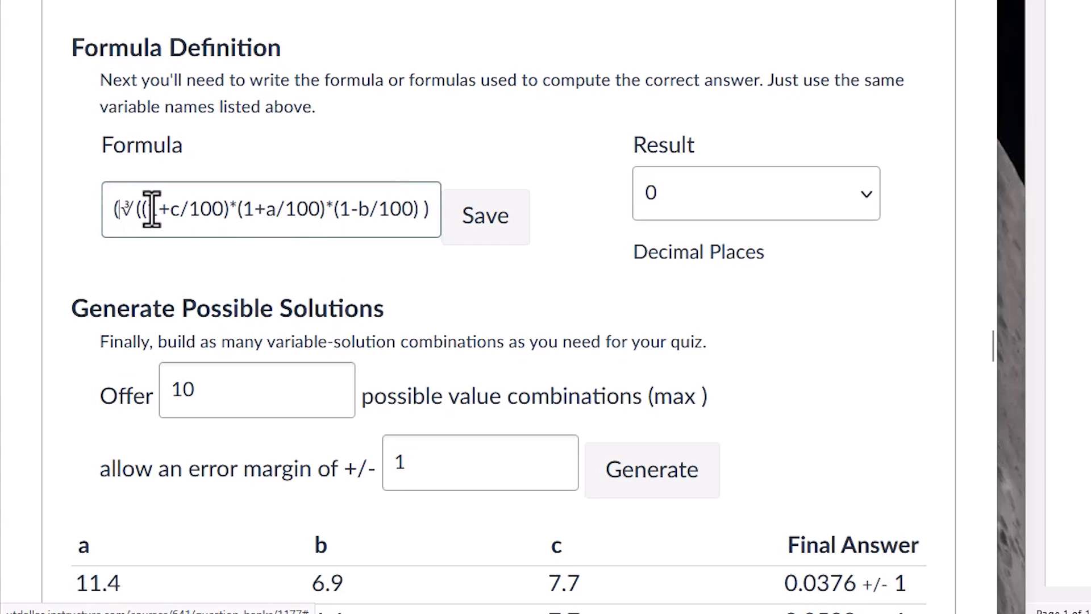
key(Delete)
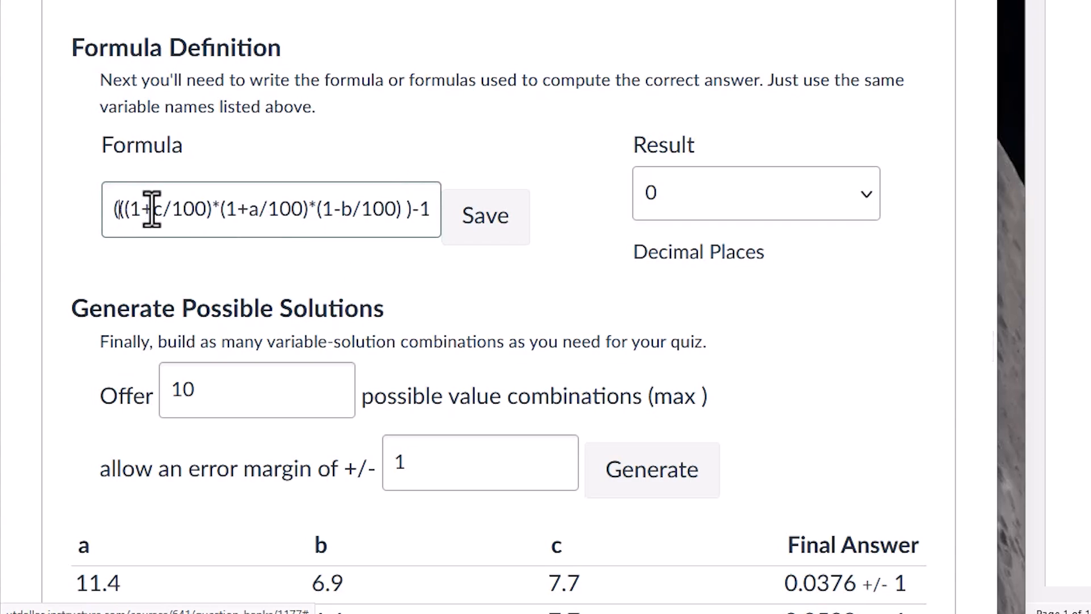
text(sqrt)
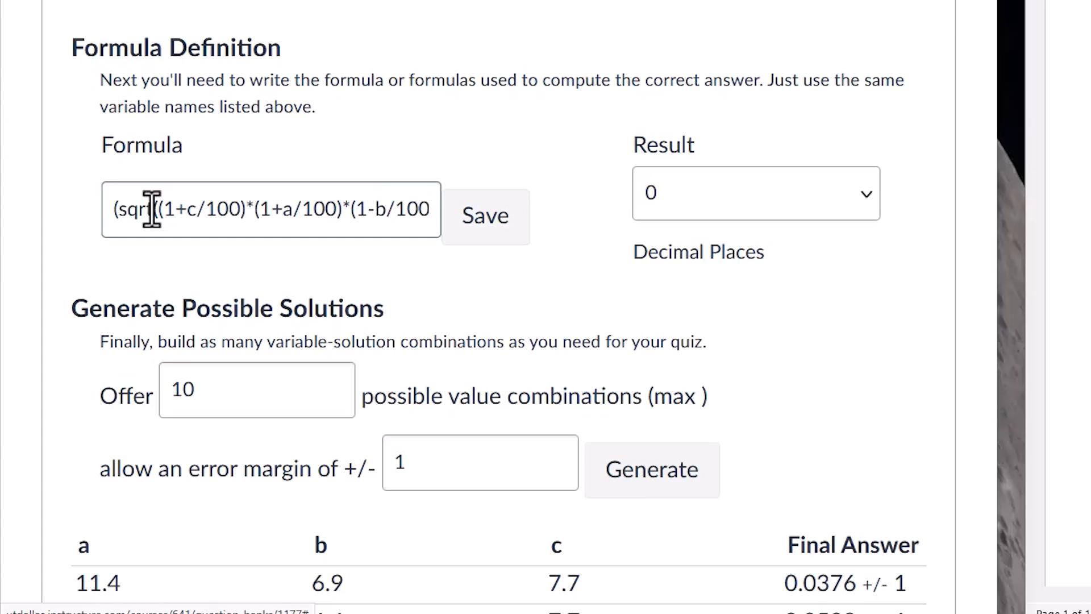
key(BackSpace)
key(BackSpace)
key(BackSpace)
key(BackSpace)
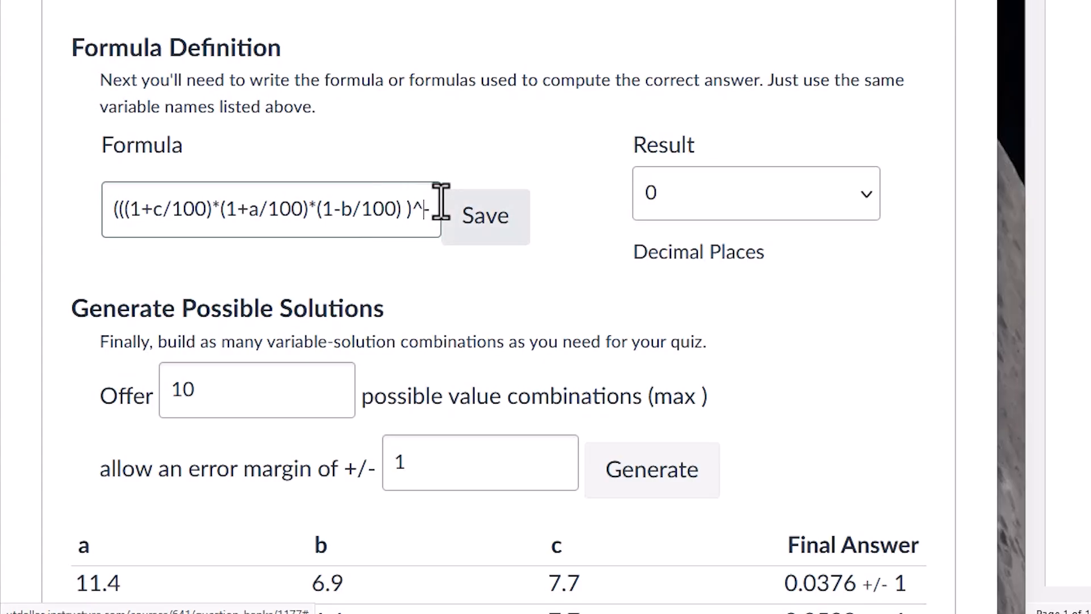
Raise the formula's product to the power ^(1/3) before the -1 and save it as (((1+c/100)*(1+a/100)*(1-b/100) )^(1/3)-1)
text((1/3)
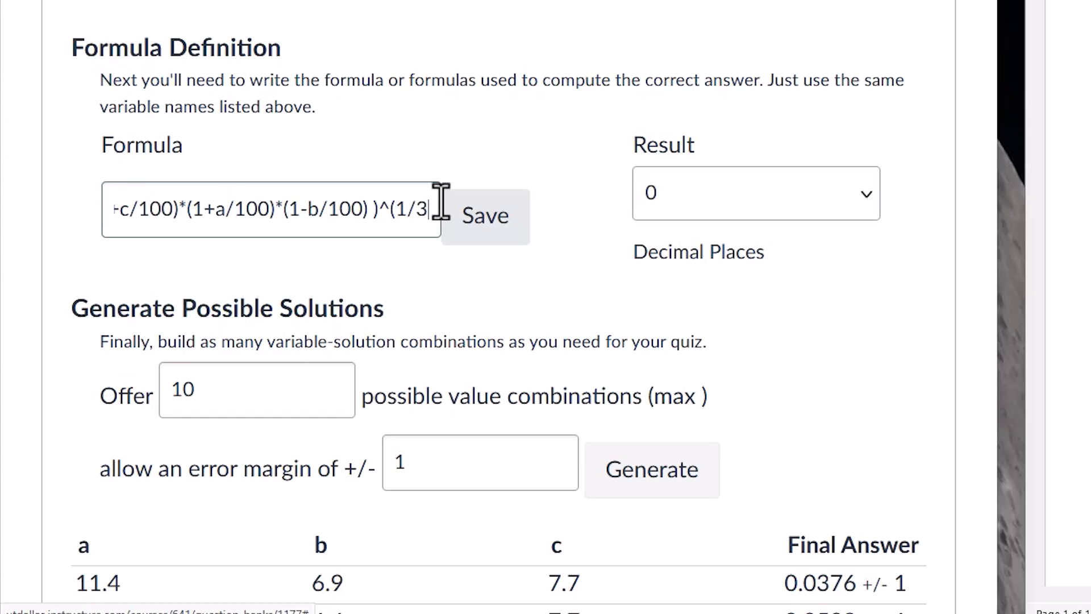
text())
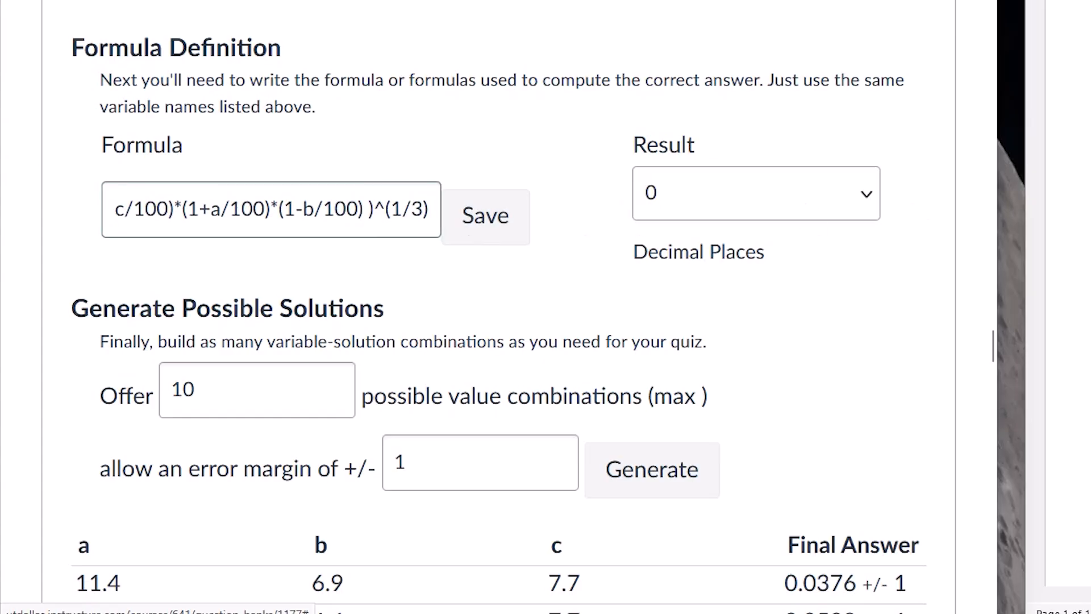
click(487, 217)
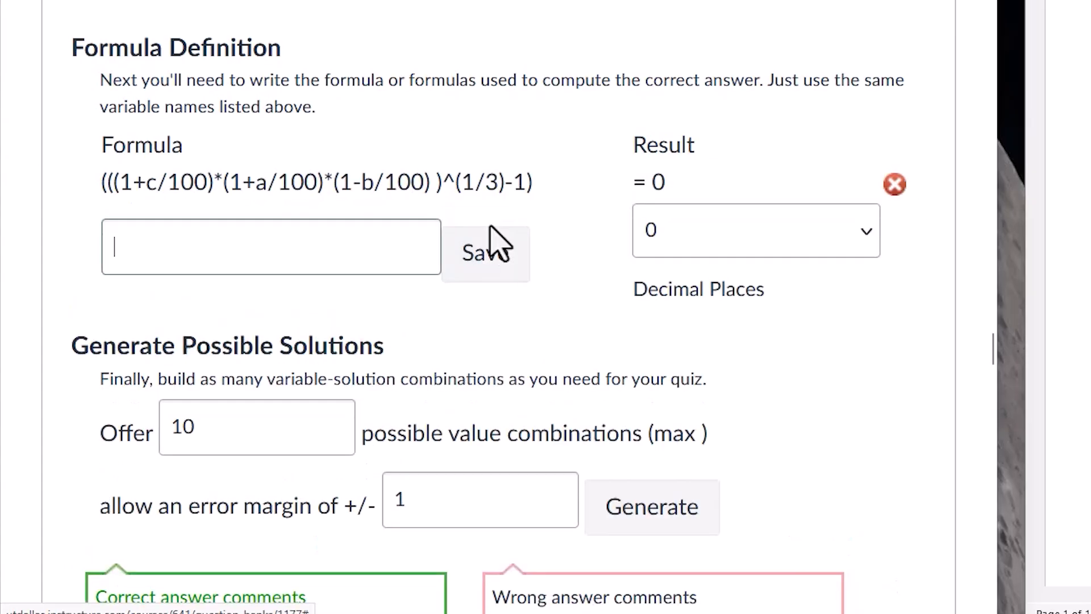
Set the decimal places of the Q04-E2 result to 4 and generate its possible value combinations
click(872, 233)
click(681, 433)
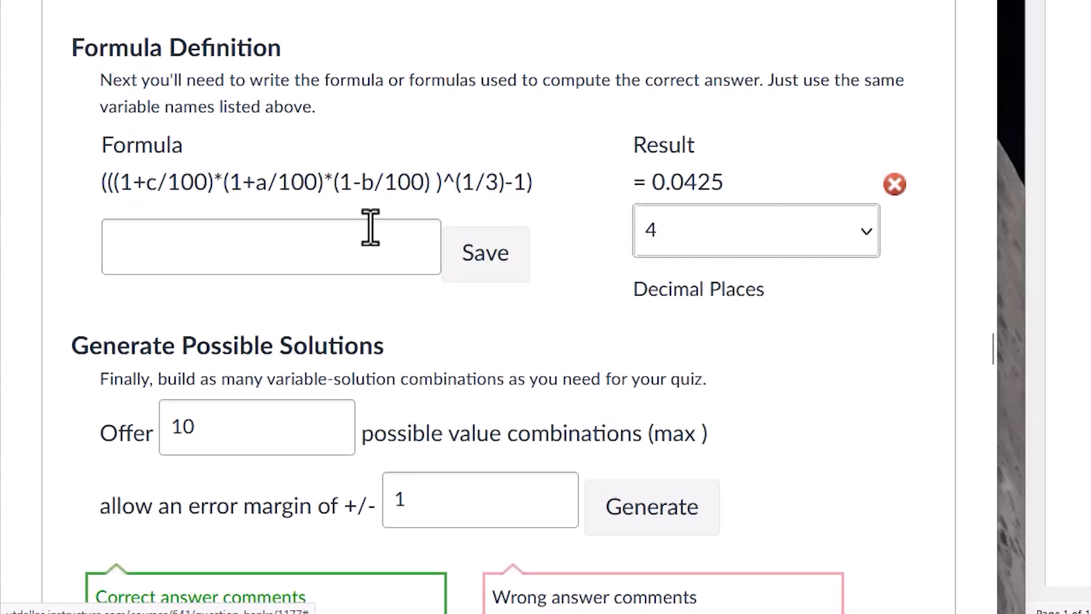
scroll(824, 230, down, 5)
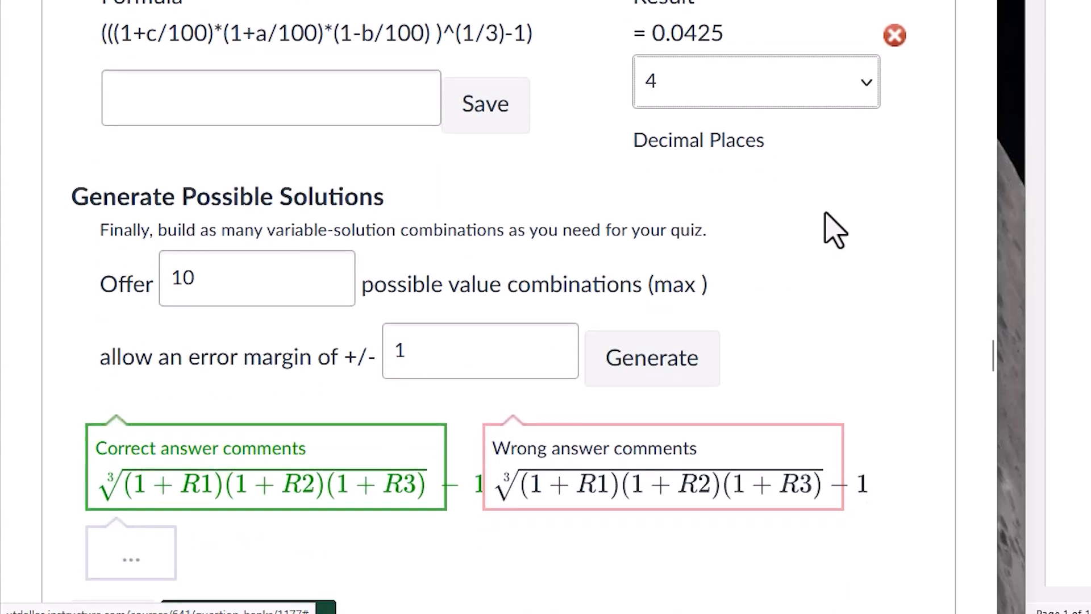
scroll(696, 258, up, 5)
click(658, 370)
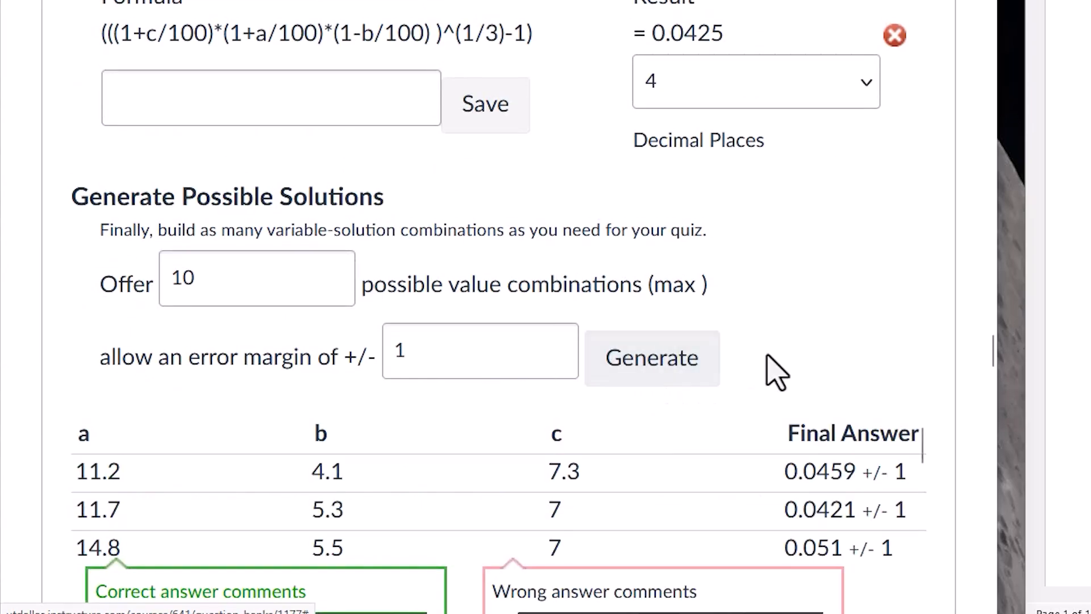